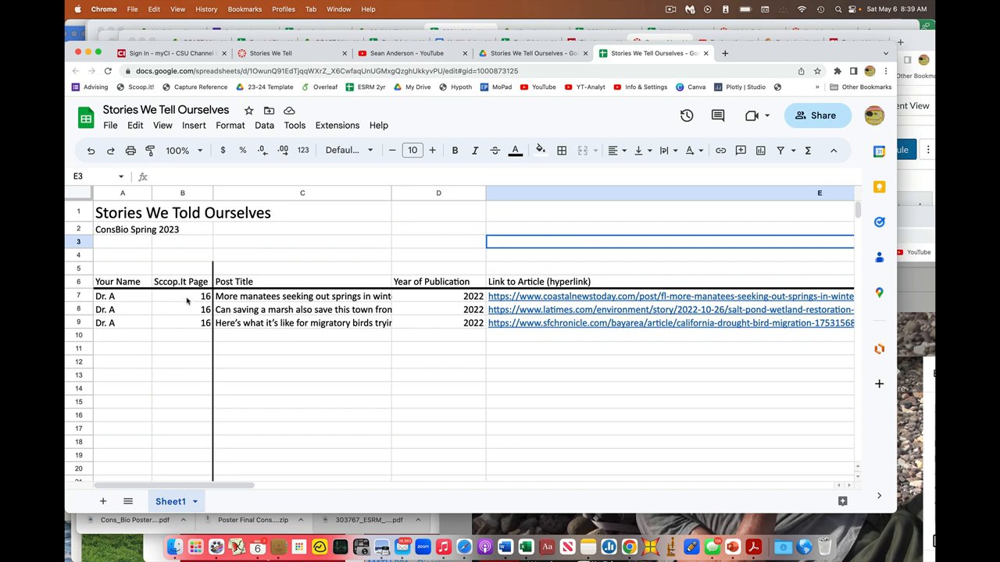
Review the name and page entries in rows 7 and 9, then switch to the Scoop.it Coastal Restoration page
click(131, 307)
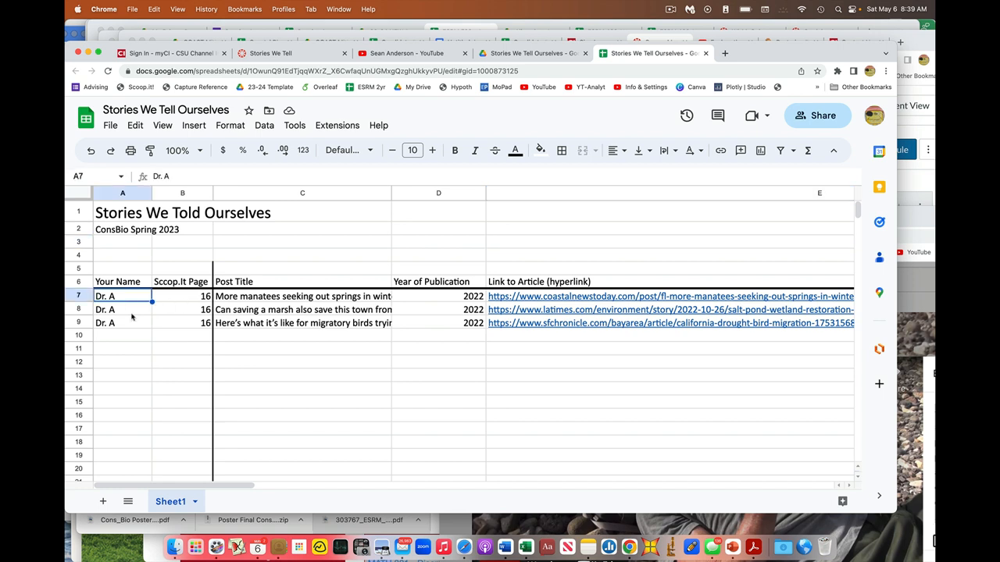
click(133, 325)
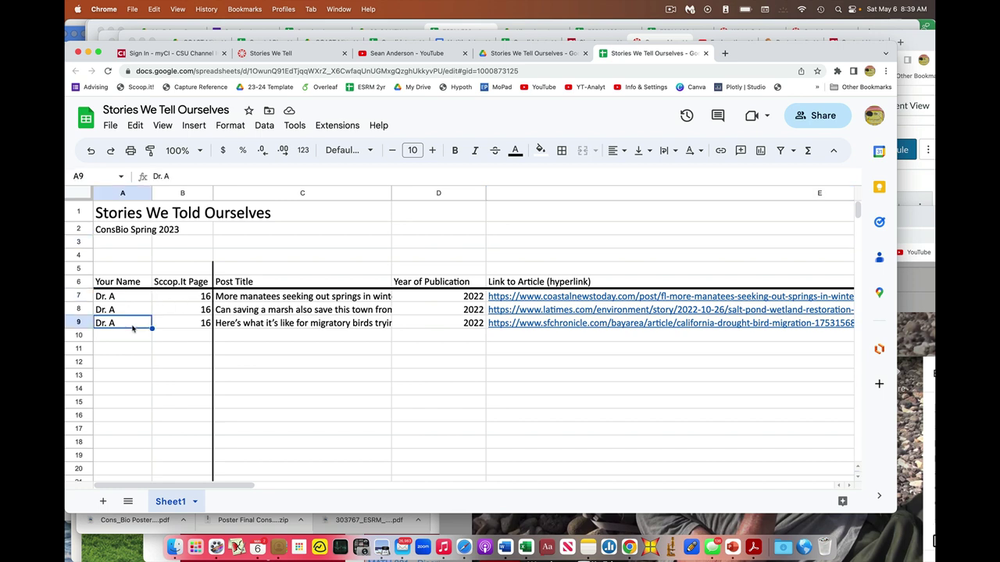
click(178, 323)
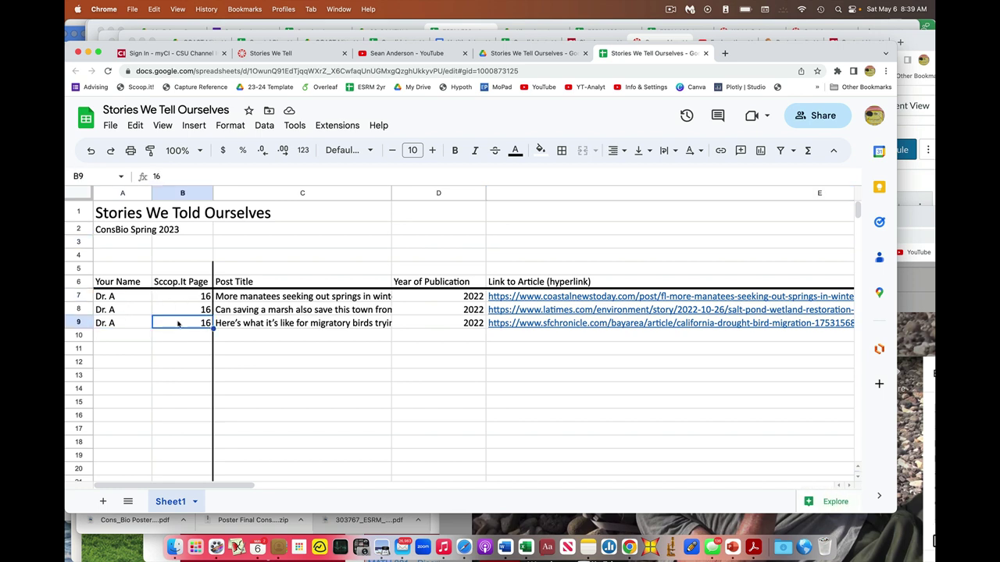
click(464, 547)
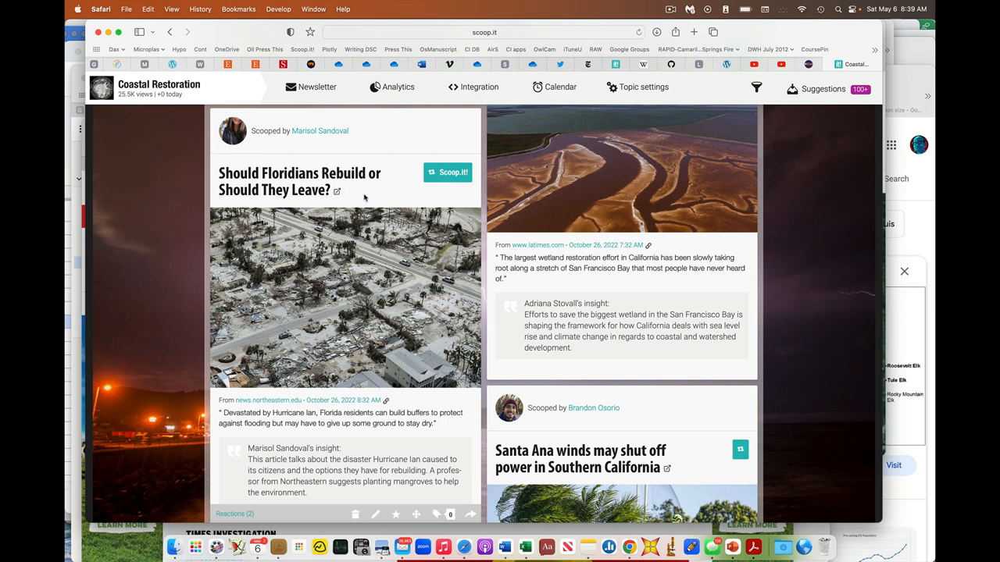
Copy the Florida rebuild-or-leave article title and paste it into cell C10
drag(335, 193, 217, 170)
key(super+c)
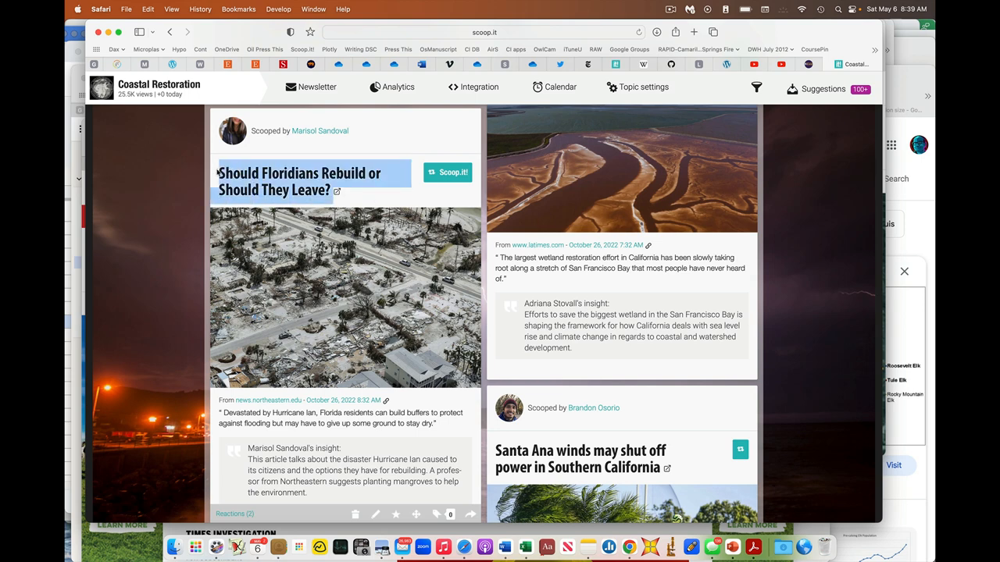
click(628, 546)
click(314, 337)
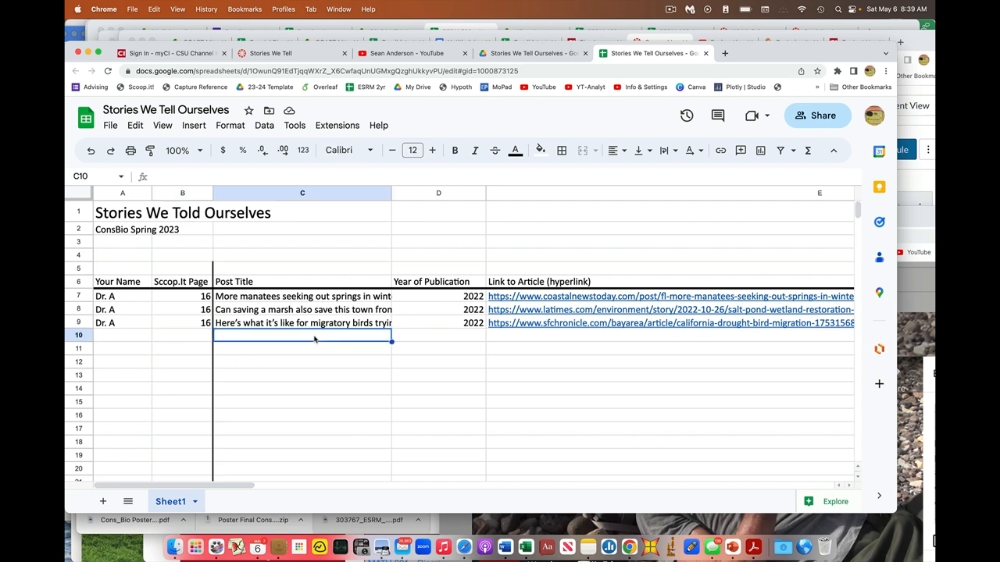
key(super+v)
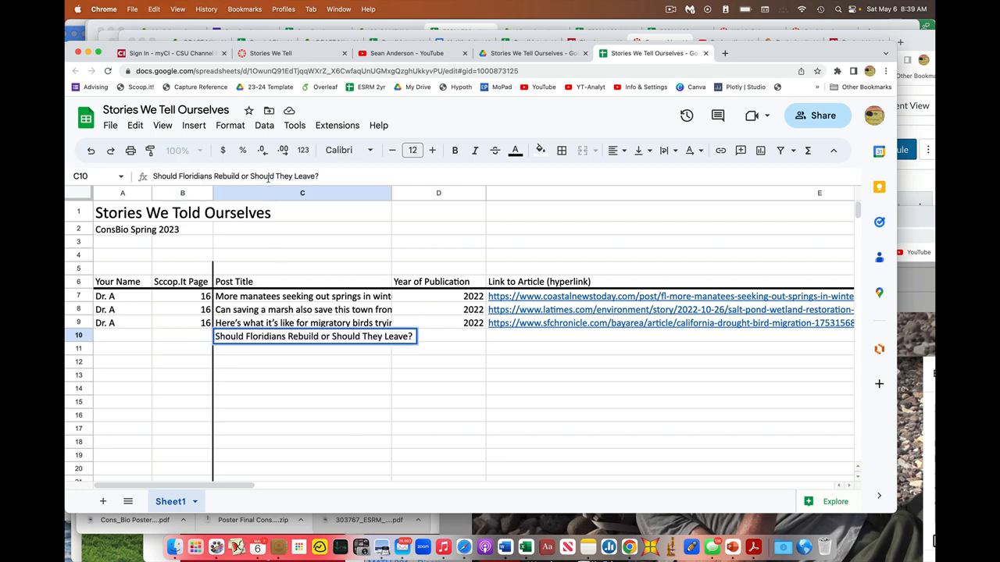
key(Return)
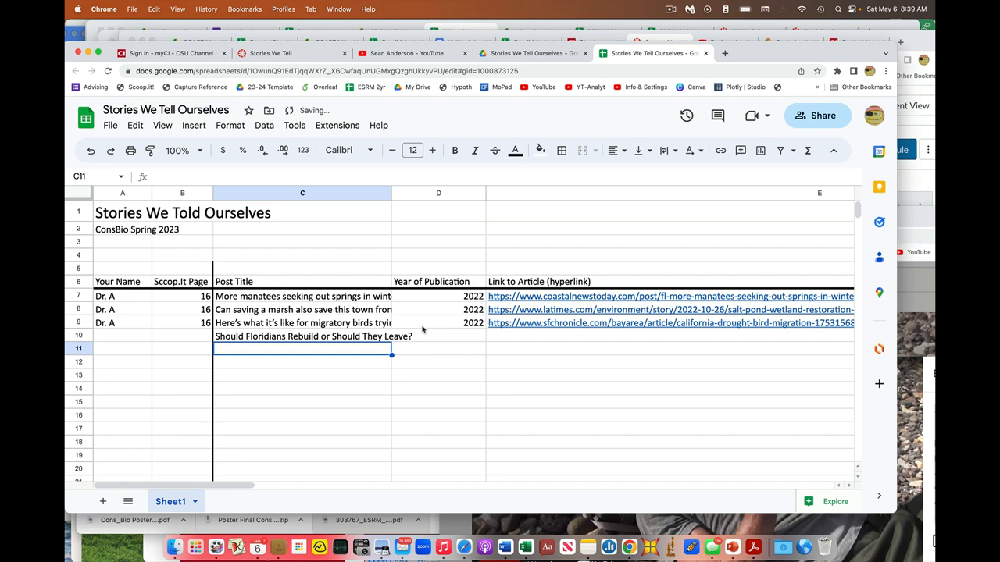
Copy the Northeastern Global News article URL from the address bar and return to the sheet
click(464, 547)
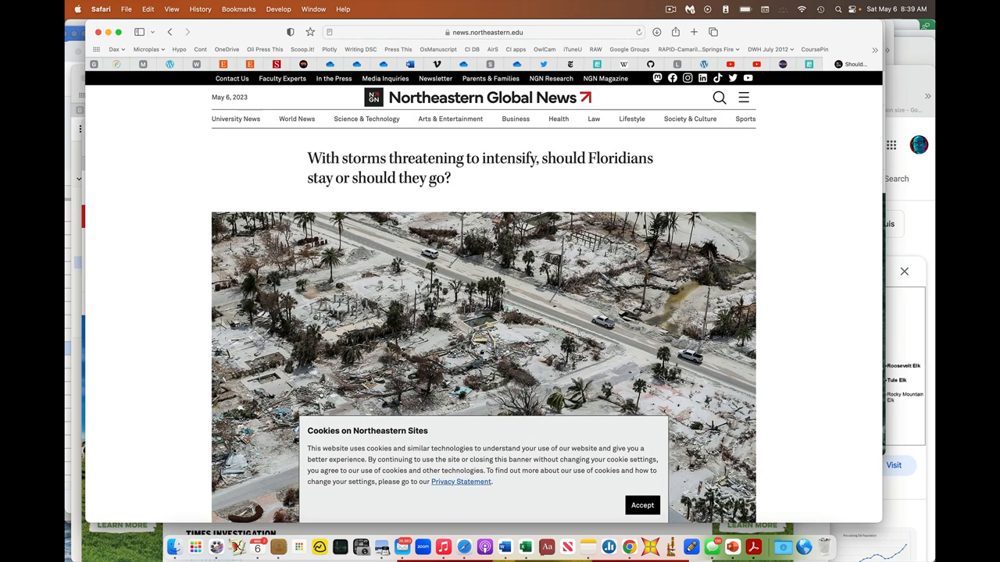
click(541, 32)
key(super+c)
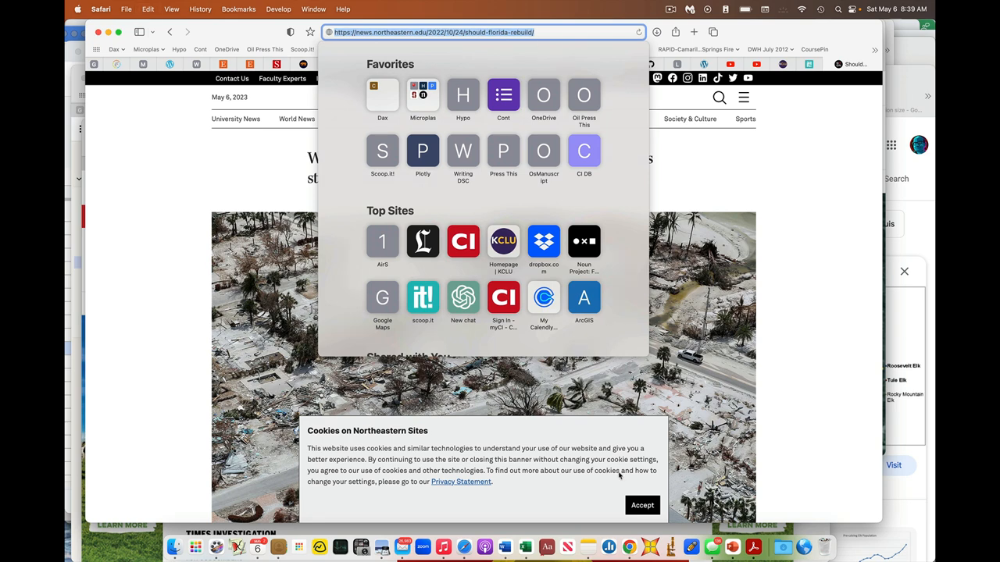
click(525, 546)
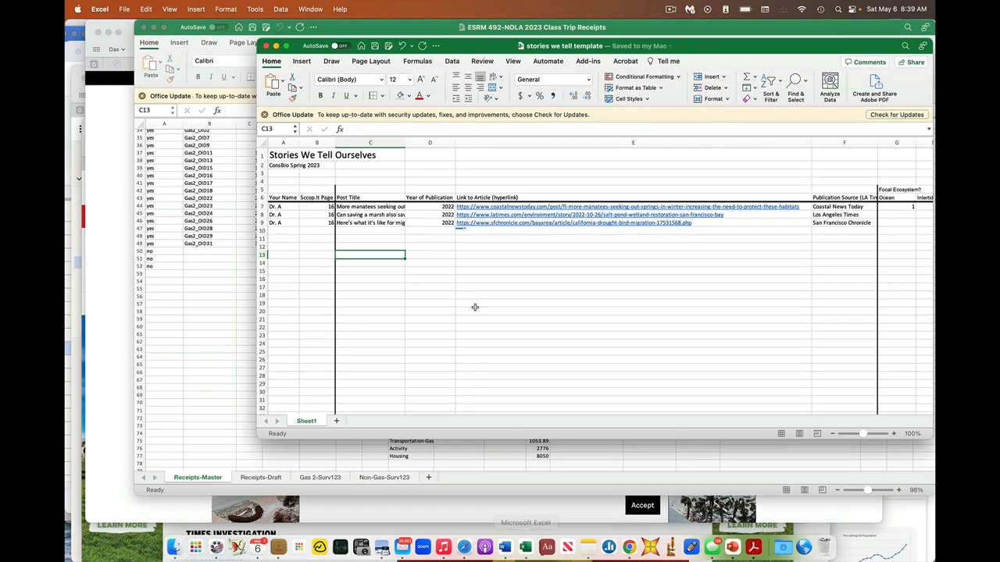
click(629, 547)
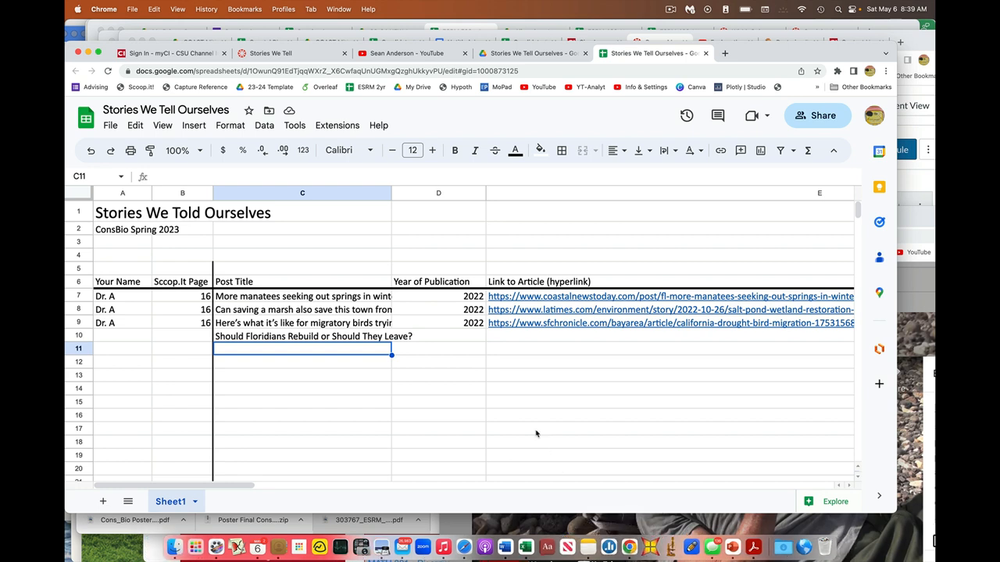
Paste the article link into E10, enter year 2022 in D10 and page 16 in B10
click(505, 338)
key(super+v)
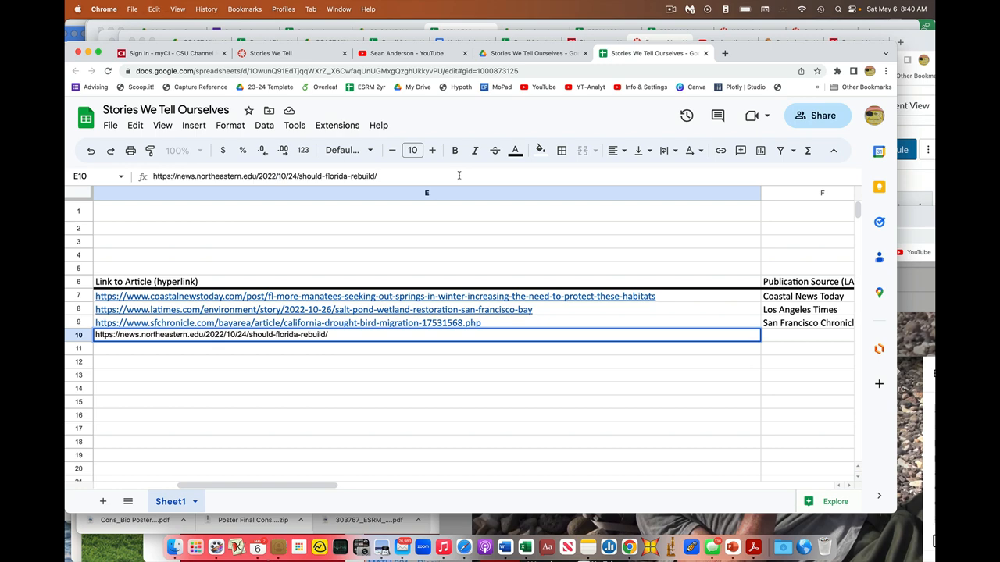
key(Return)
scroll(507, 388, left, 5)
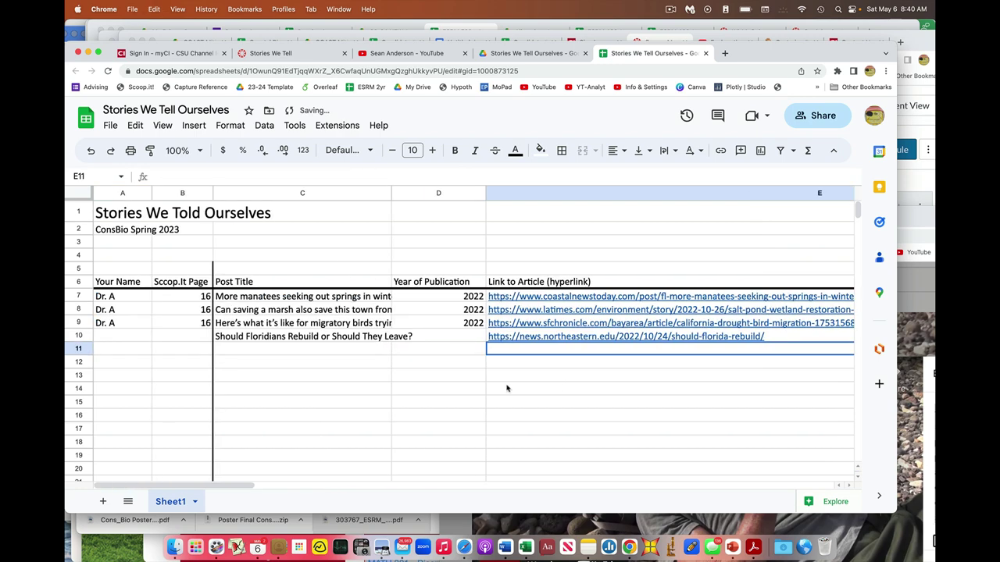
click(438, 337)
text(2022)
key(Return)
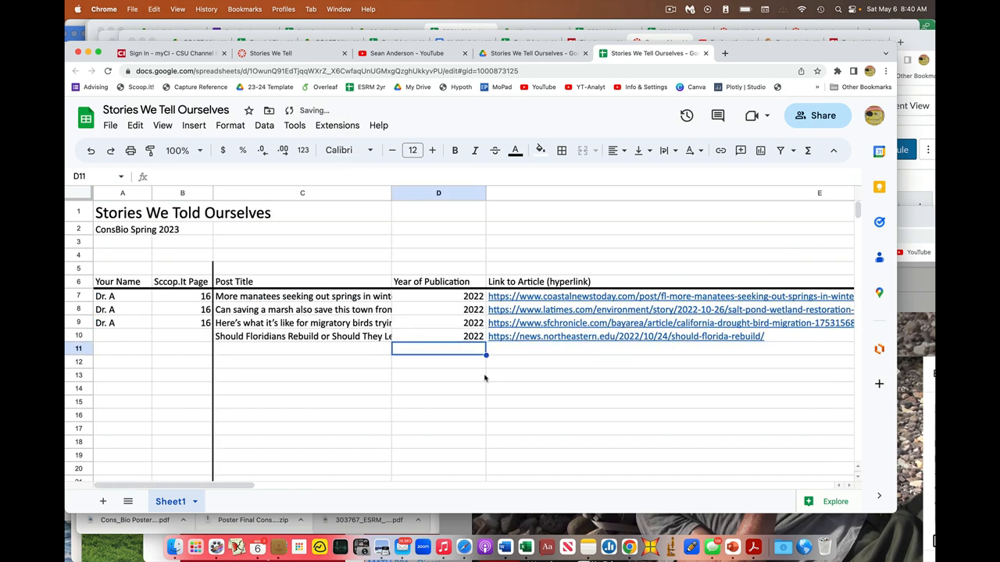
click(202, 338)
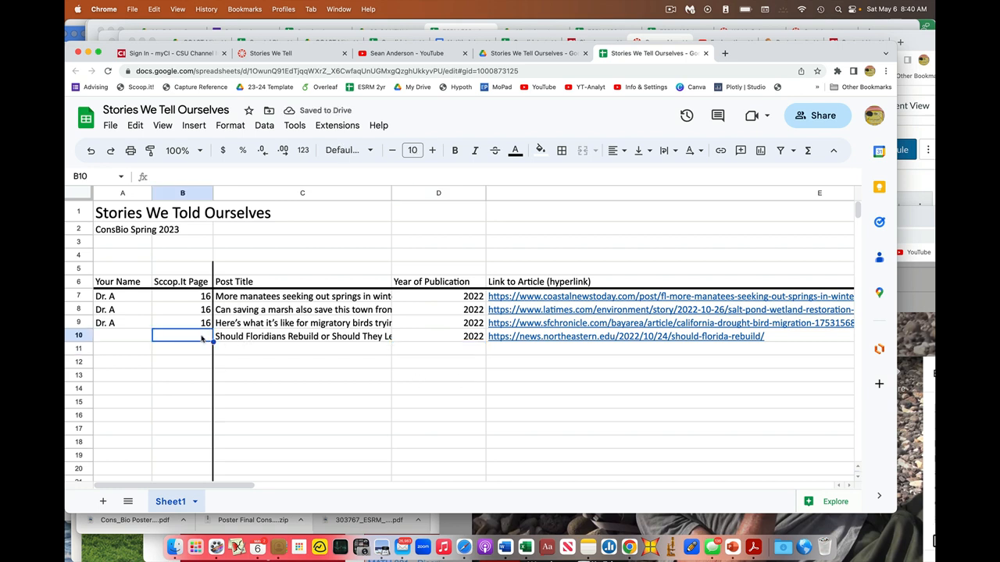
text(16)
key(Return)
key(Return)
Copy Dr. A from A9 into A10 and move across row 10 to the source column F10
key(Up)
key(Up)
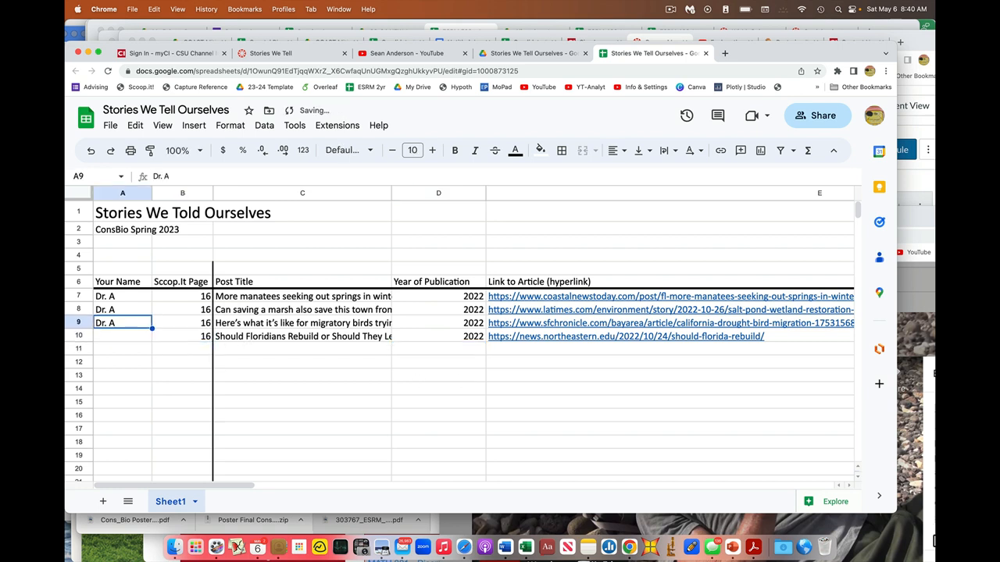
key(super+c)
key(Down)
key(super+v)
key(Right)
key(Right)
key(Right)
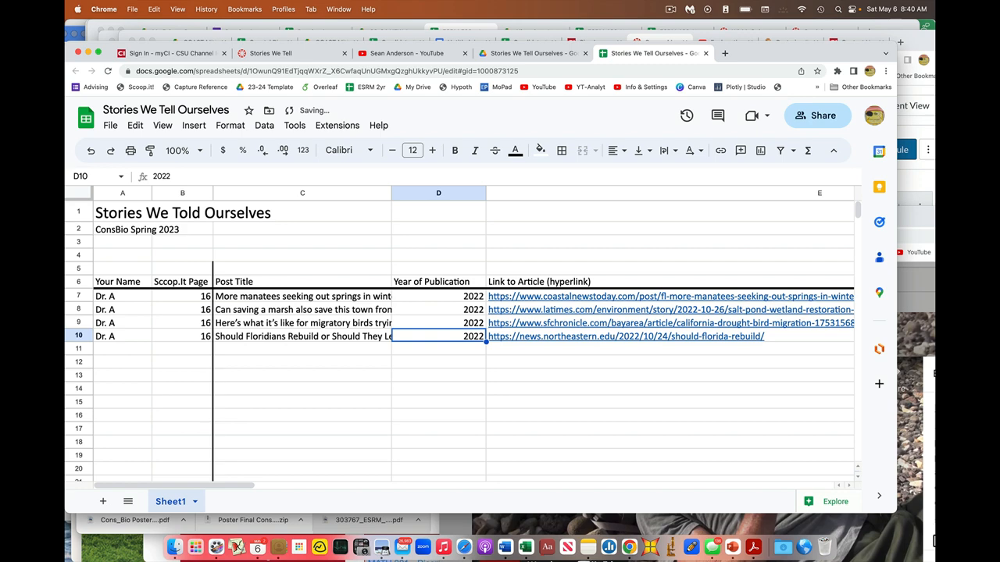
key(super+Right)
key(super+Left)
key(Right)
key(super+Right)
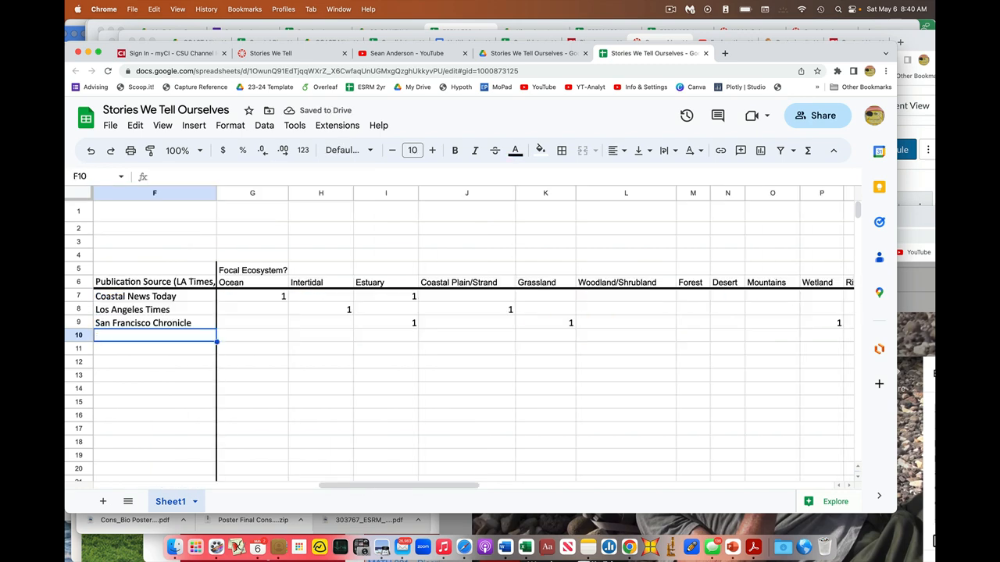
key(super+Left)
key(Right)
click(464, 547)
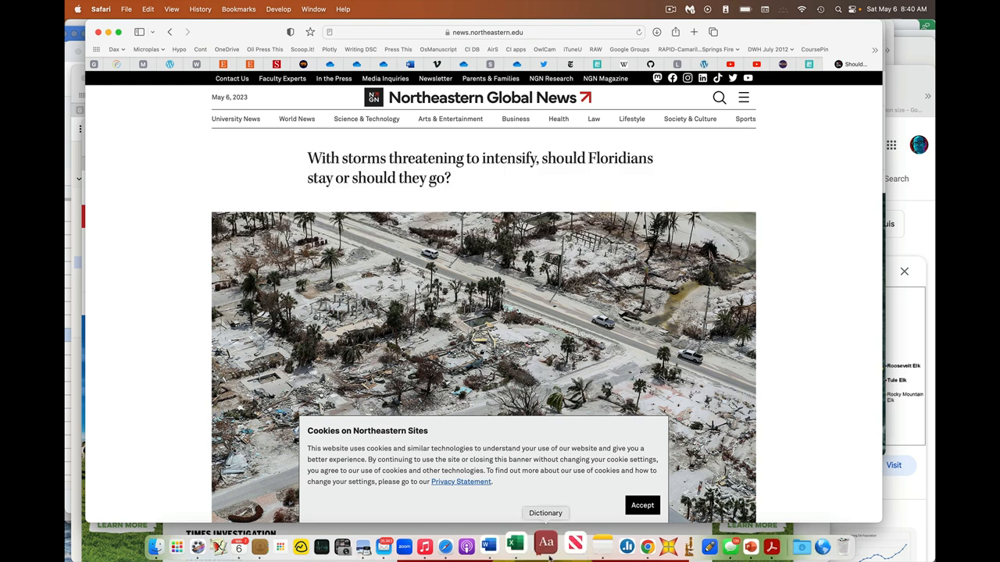
Enter Northeastern Global News as the source in F10 and move to the first ecosystem column G10
click(634, 545)
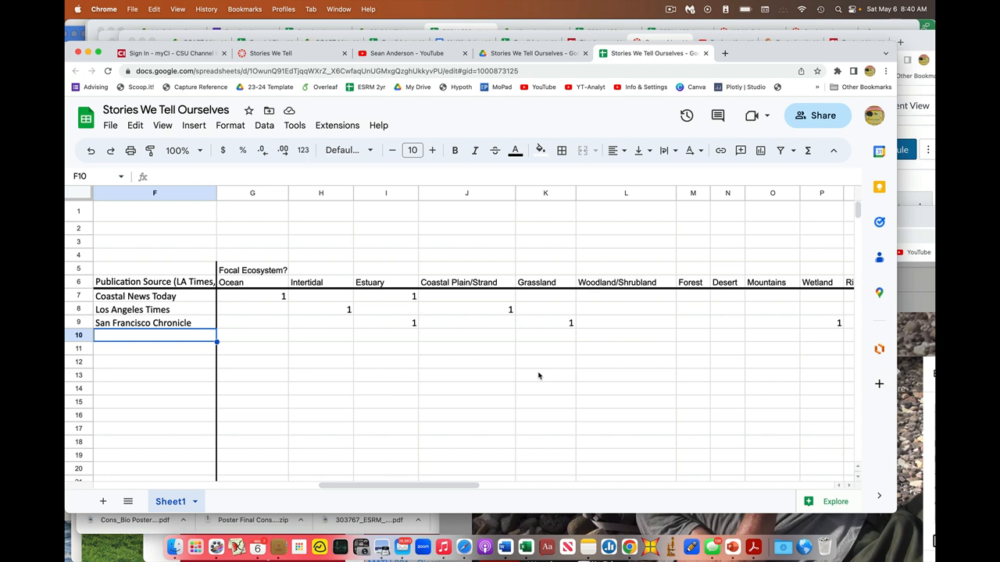
text(North)
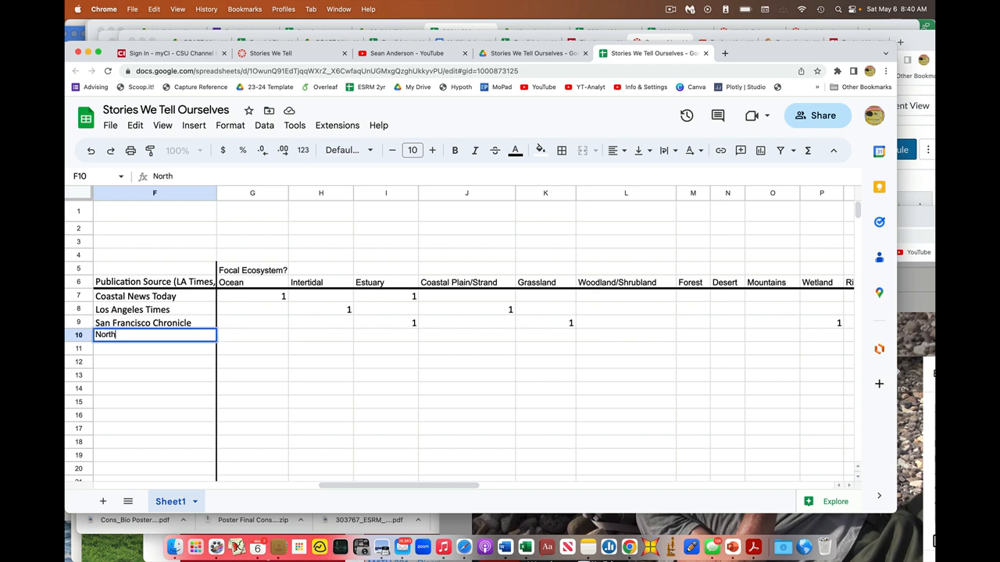
text(astern Glov)
text(bal News)
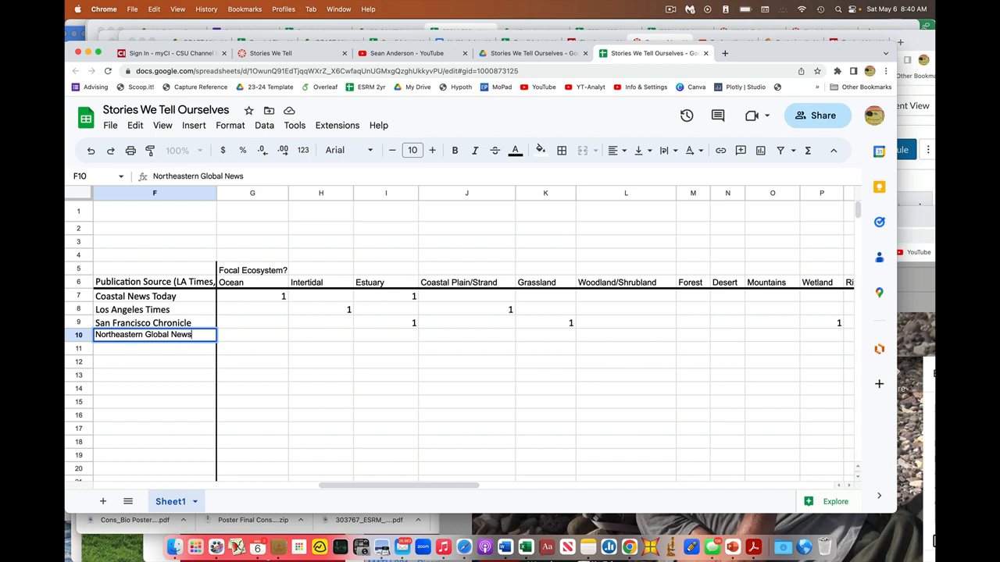
key(Return)
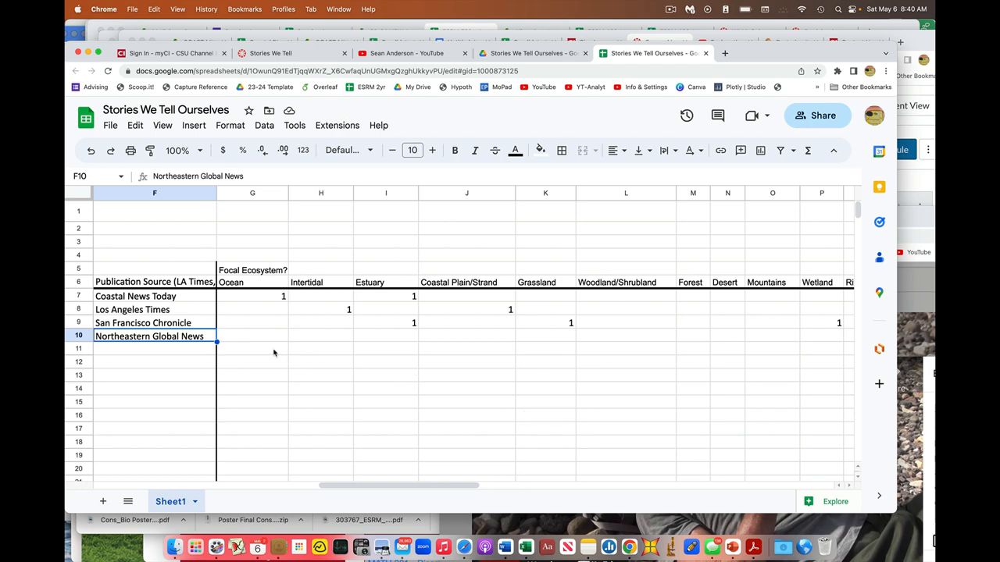
click(262, 341)
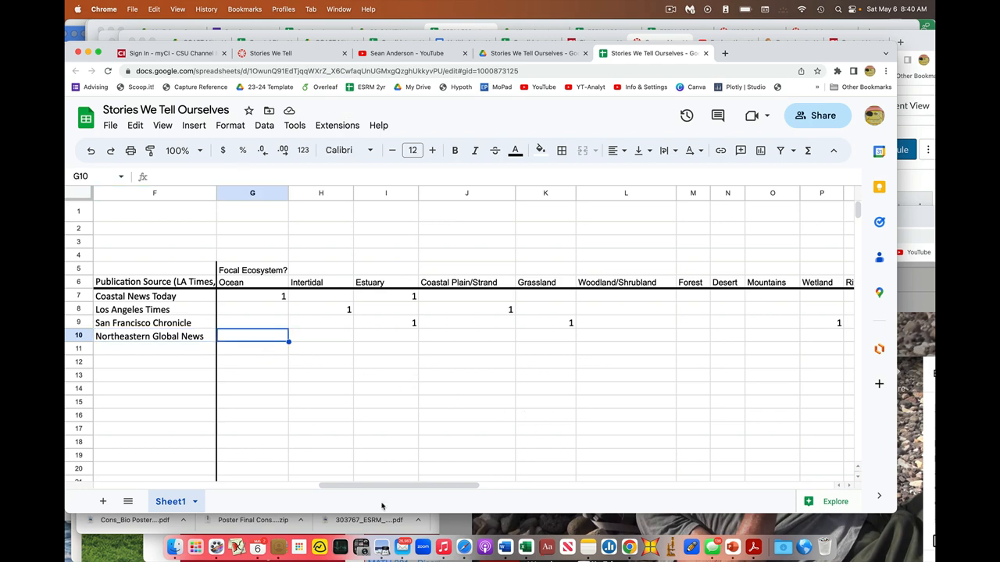
Switch to the Northeastern article and accept the cookie notice to read it
click(464, 547)
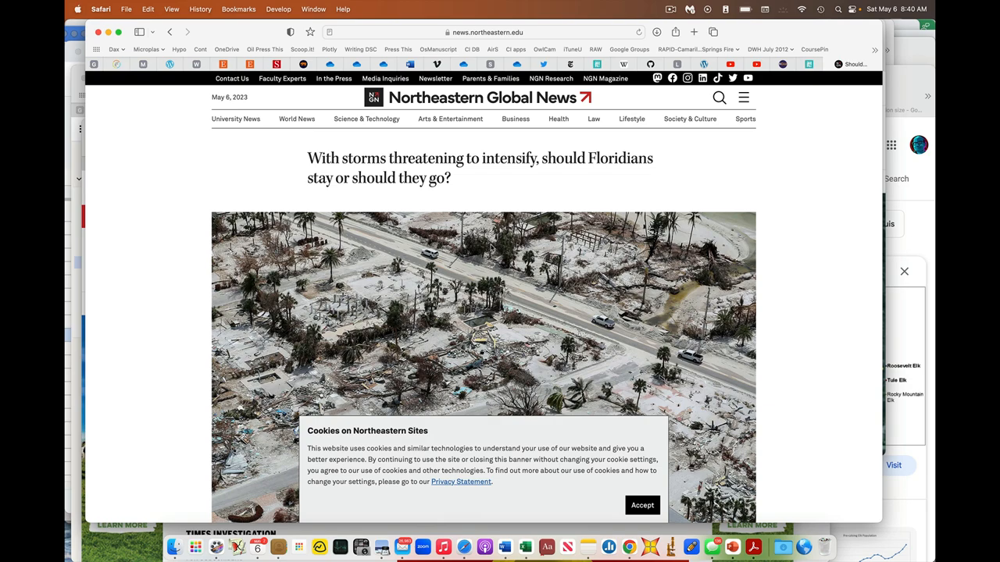
click(642, 505)
scroll(608, 328, down, 5)
scroll(608, 328, down, 10)
scroll(608, 328, down, 5)
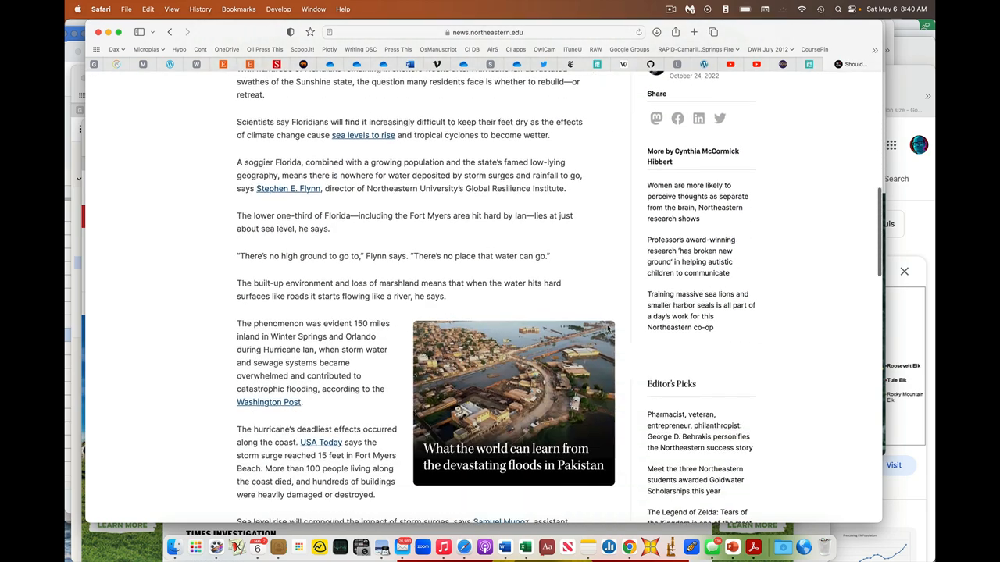
scroll(608, 328, down, 5)
scroll(608, 328, up, 12)
scroll(598, 258, up, 3)
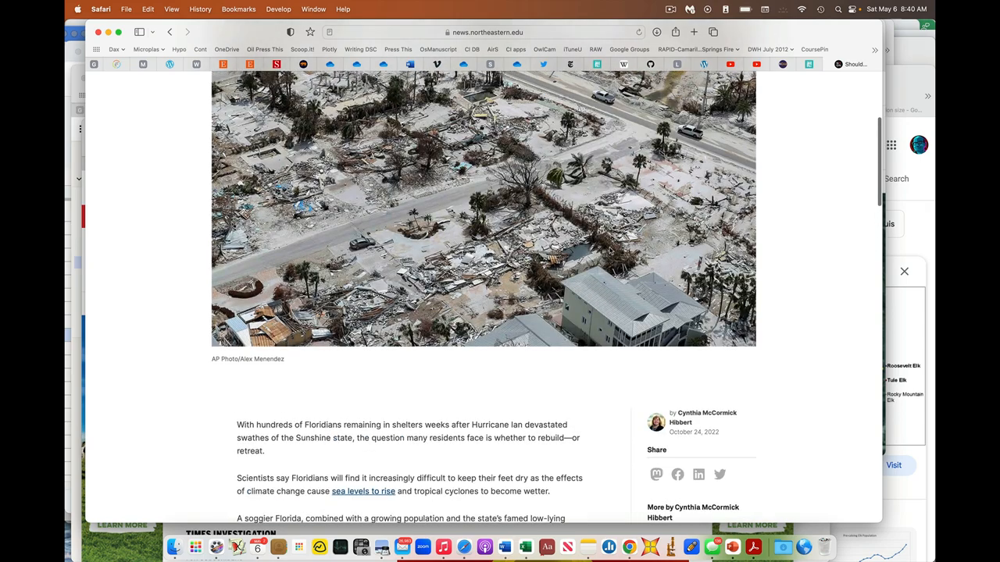
scroll(598, 257, down, 5)
scroll(500, 313, down, 3)
scroll(462, 335, up, 2)
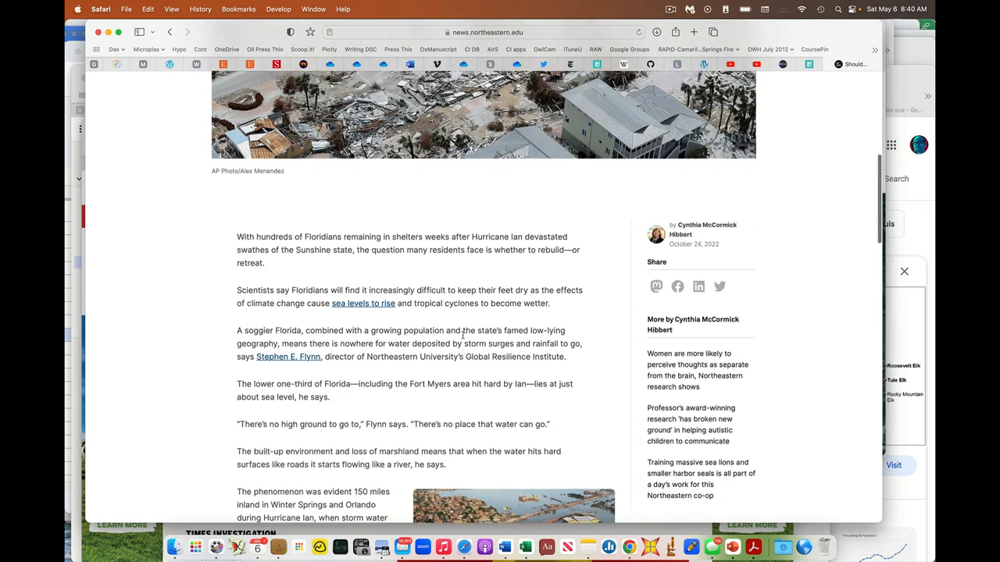
scroll(462, 336, up, 2)
scroll(453, 313, up, 6)
scroll(453, 312, up, 2)
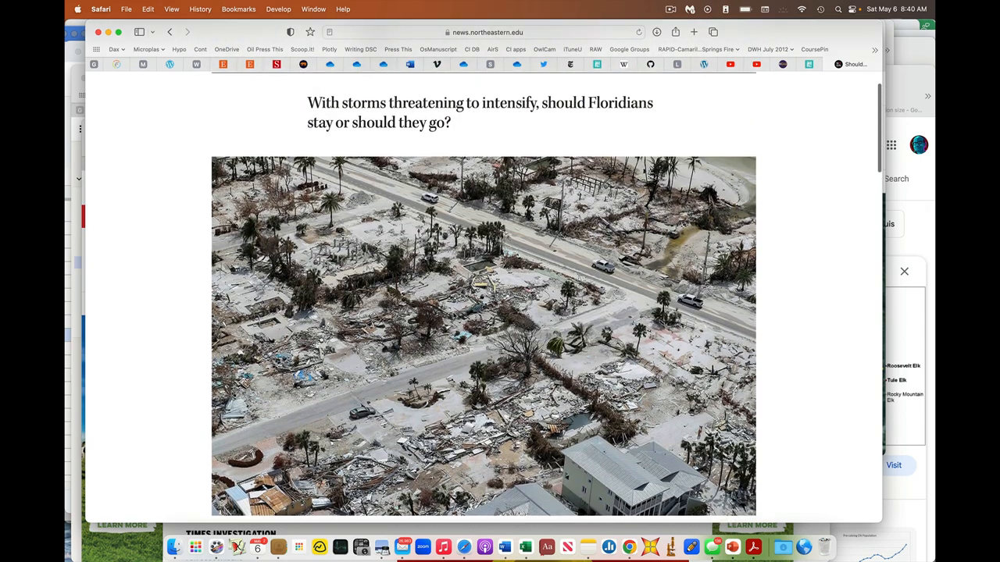
scroll(490, 333, up, 4)
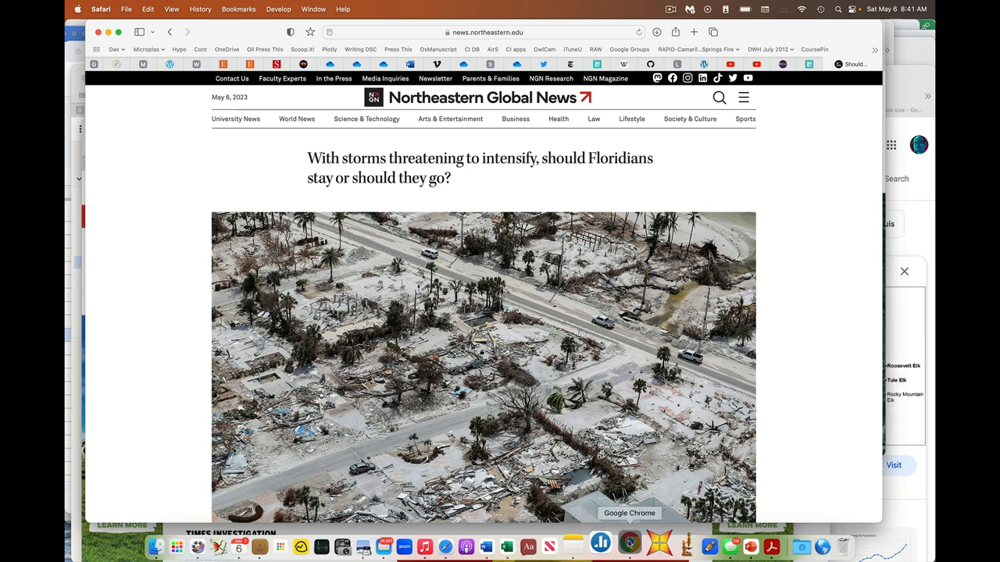
Code a 1 under the None ecosystem column (T10) and move toward the focal organism columns
click(627, 547)
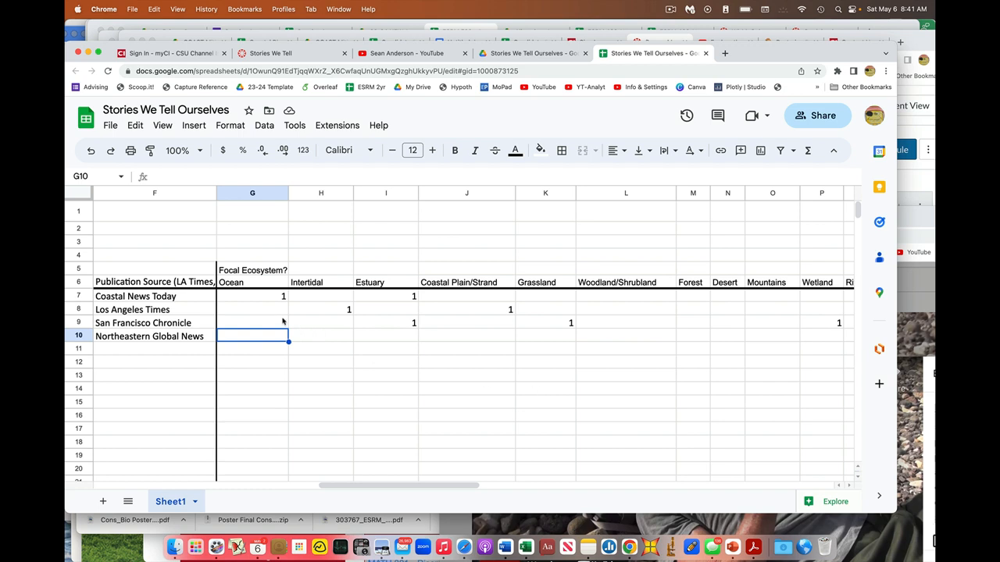
key(Right)
key(Right)
key(Right)
key(Right)
key(Right)
key(Right)
key(Right)
key(Right)
key(Right)
key(Right)
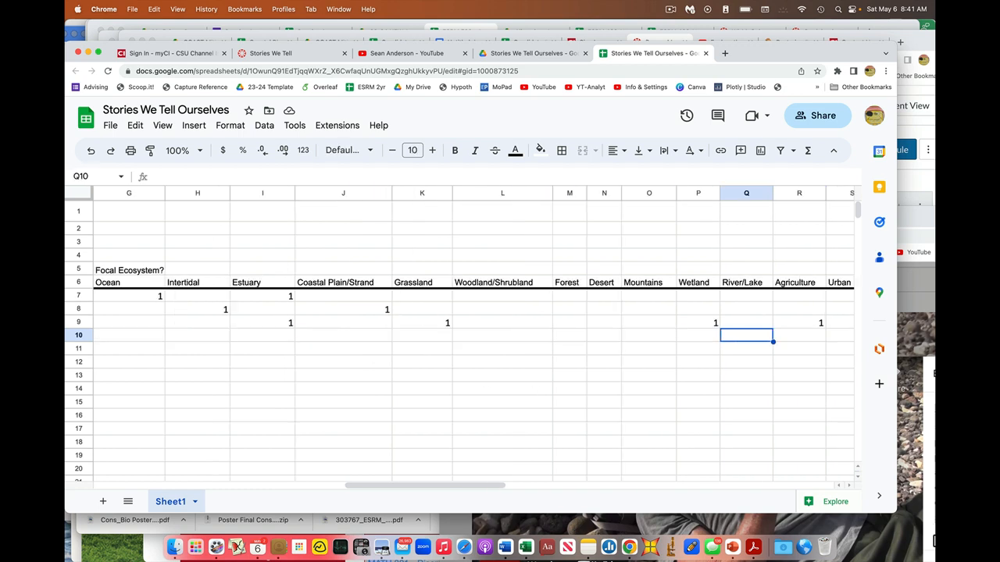
key(Right)
key(Right)
key(Right)
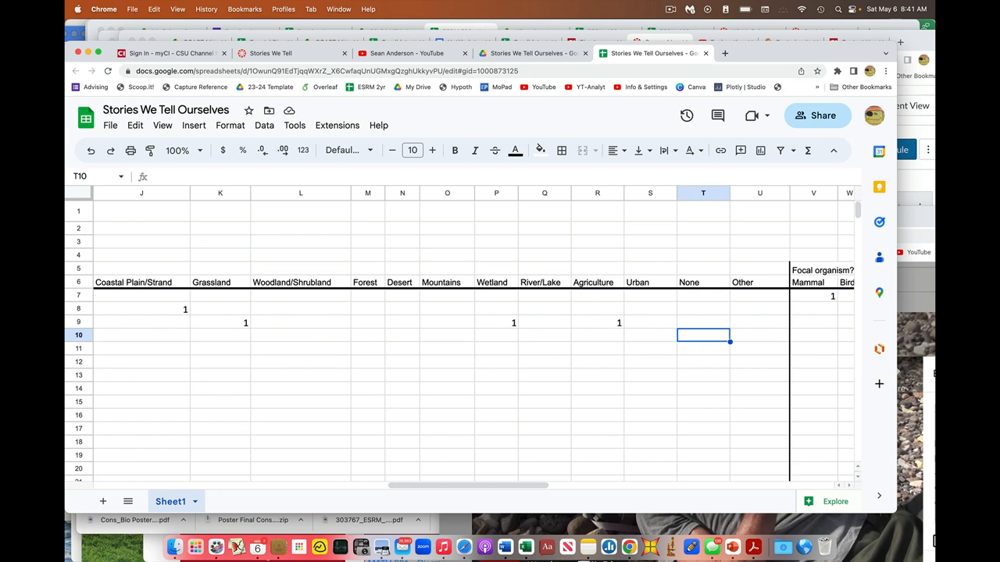
text(1)
key(Left)
key(Right)
key(Left)
key(Left)
key(Left)
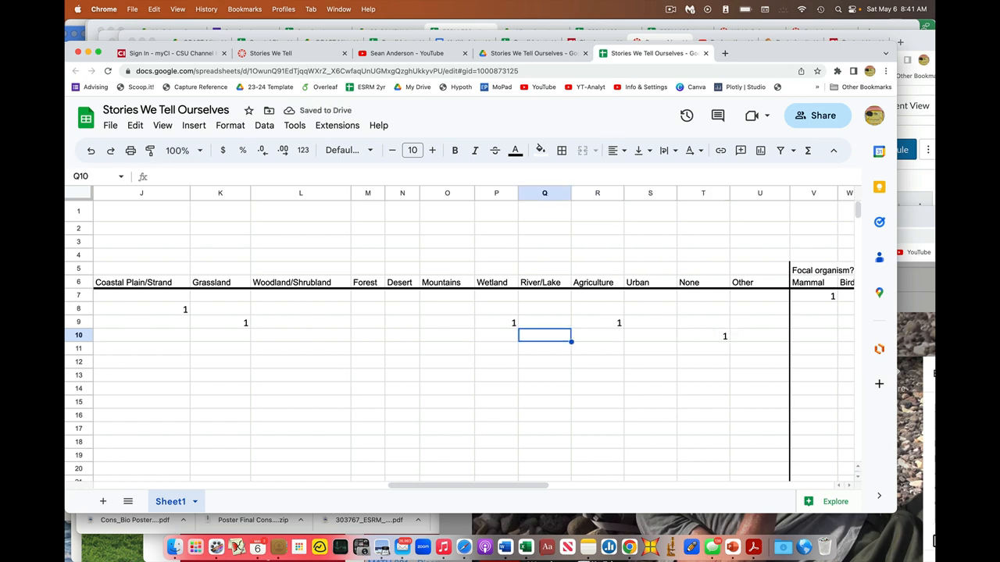
key(Right)
key(Right)
key(Right)
key(Right)
key(Right)
key(Right)
key(Right)
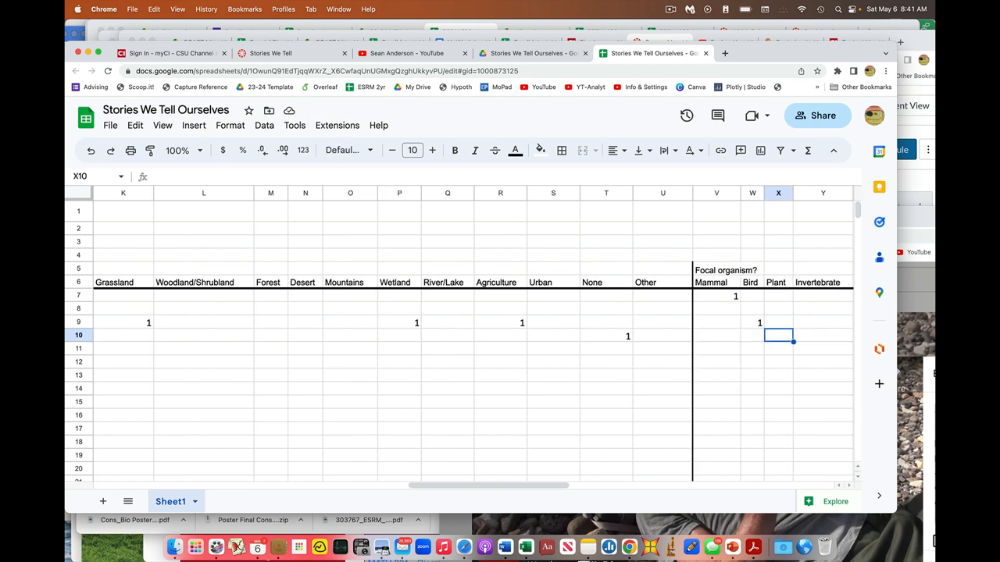
key(Right)
key(Right)
key(Right)
key(Right)
key(Right)
key(Right)
key(Left)
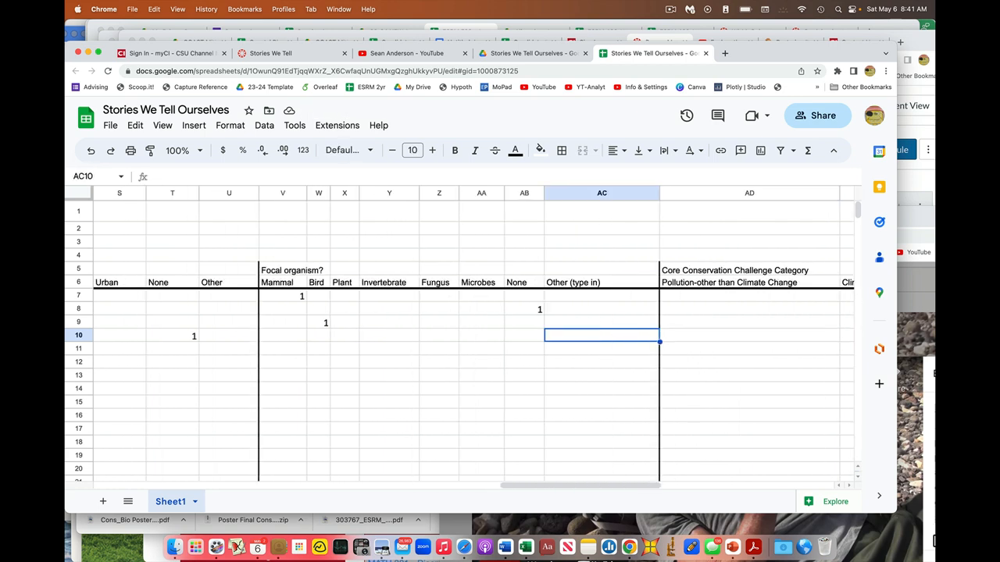
key(Left)
key(Left)
key(Left)
key(Left)
key(Left)
key(Left)
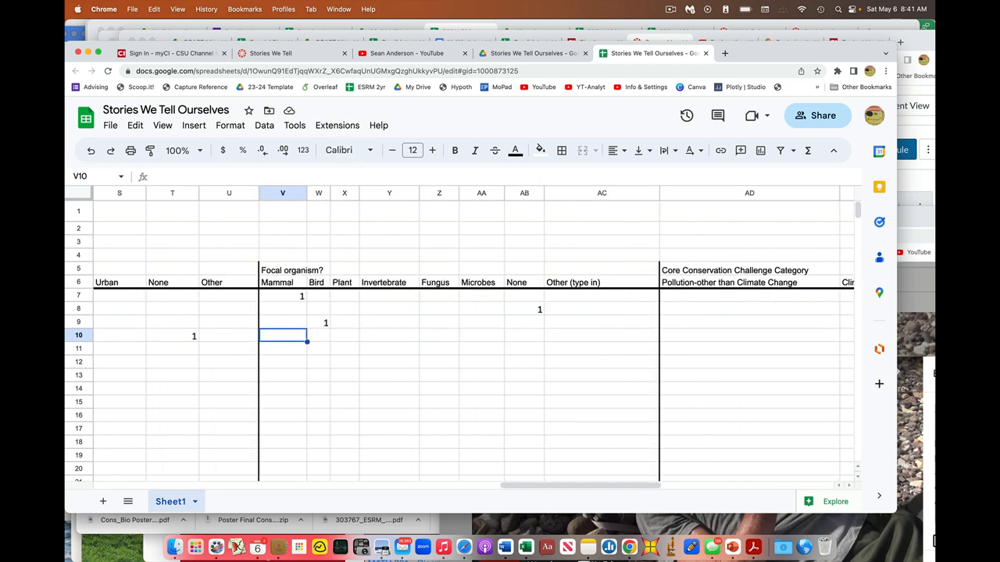
Code a 1 under the None organism column in AB10
key(Right)
key(Right)
key(Right)
key(Right)
key(Right)
key(Right)
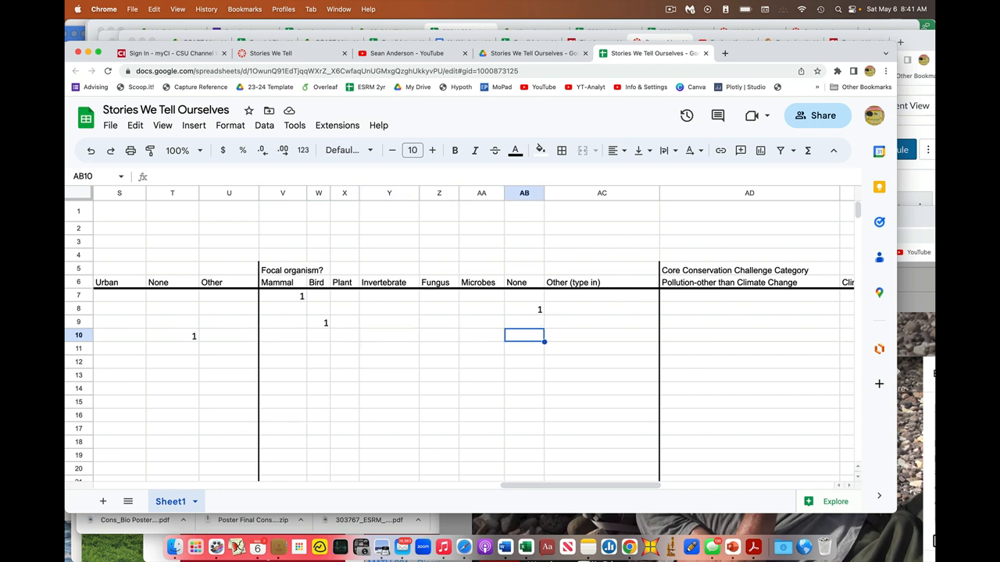
text(1)
key(Right)
key(Left)
key(Left)
key(Left)
key(Left)
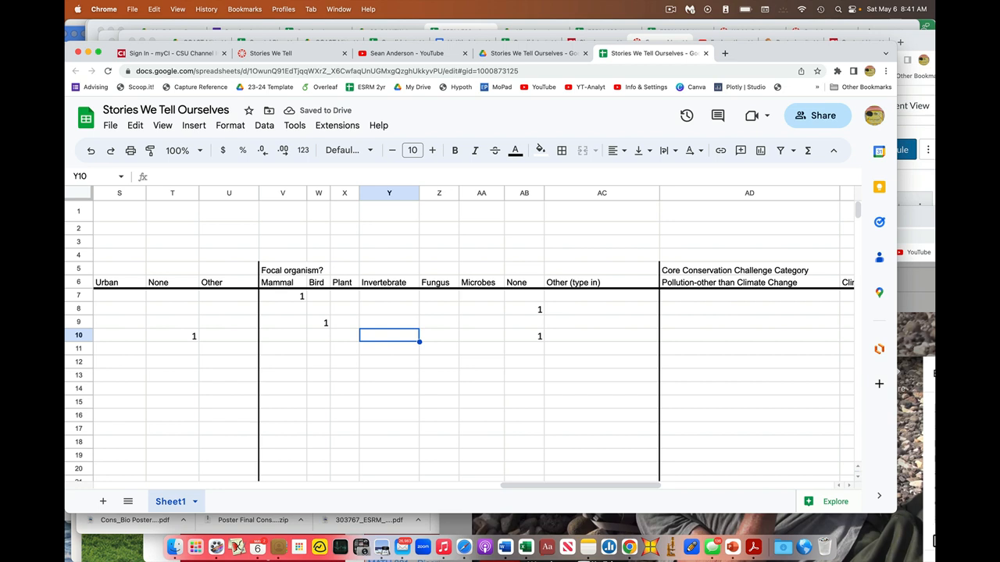
key(Left)
key(Left)
key(Left)
key(Right)
key(Right)
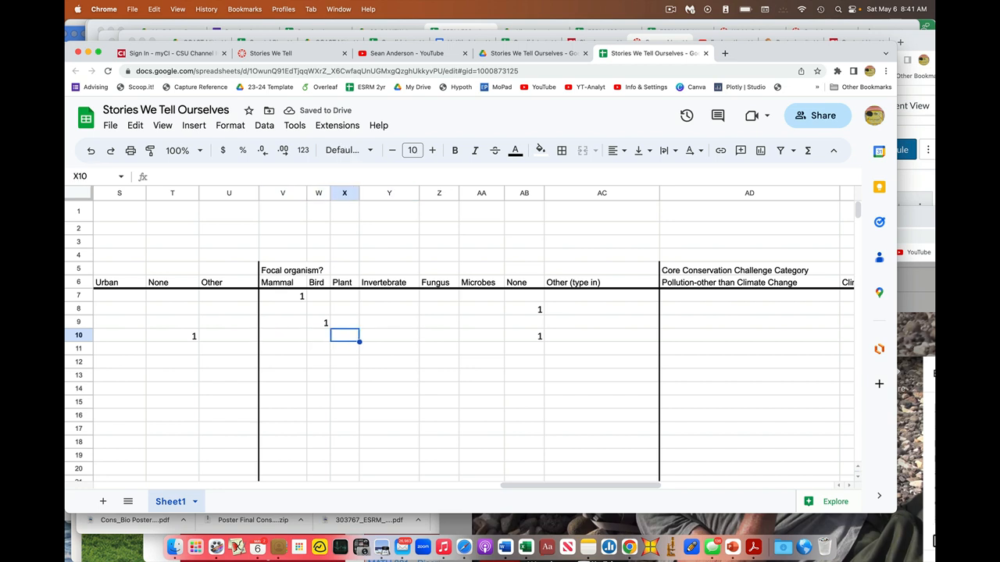
key(Right)
key(Right)
key(Right)
key(Right)
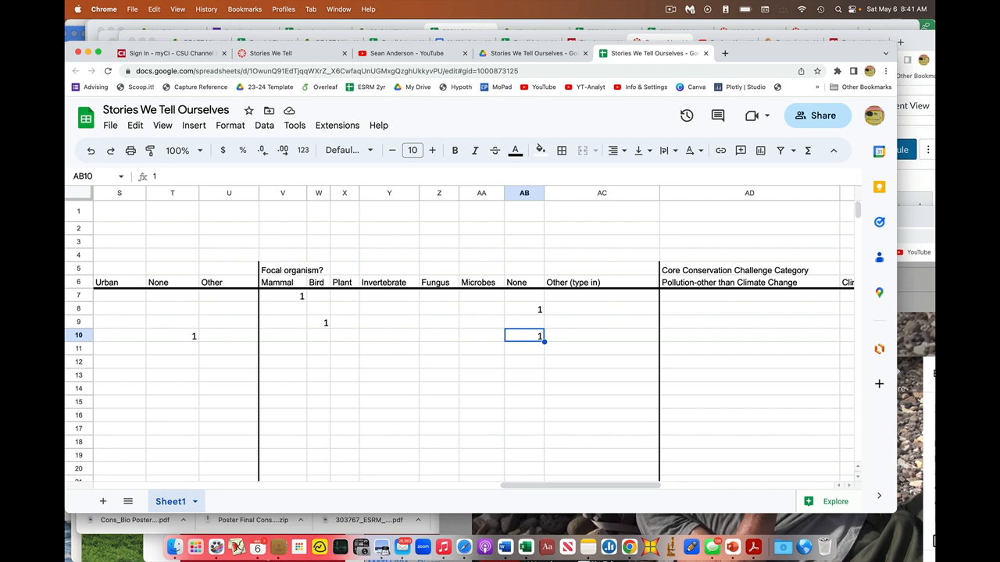
key(Right)
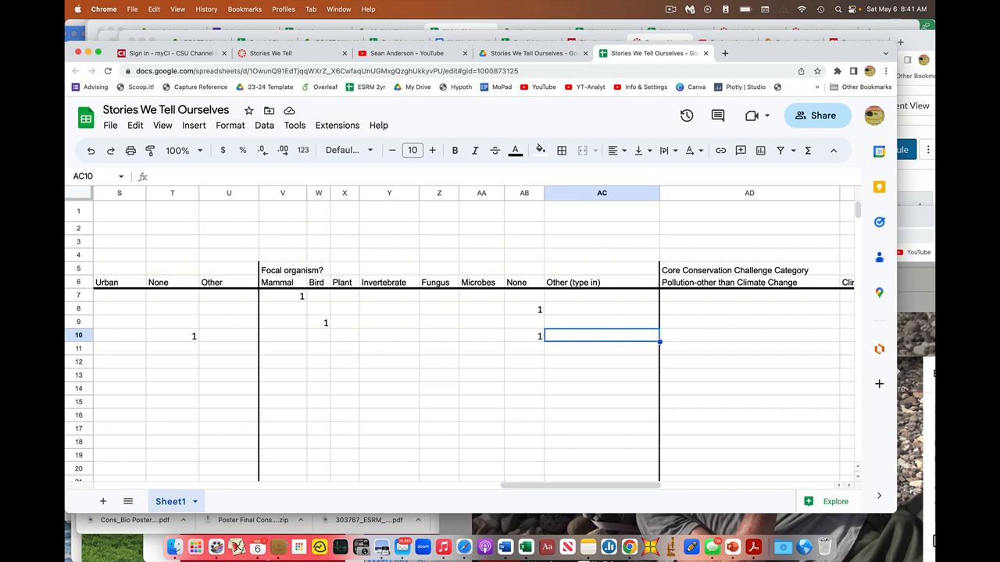
Review row 10's ecosystem codes and move on to the Climate Change column
key(Left)
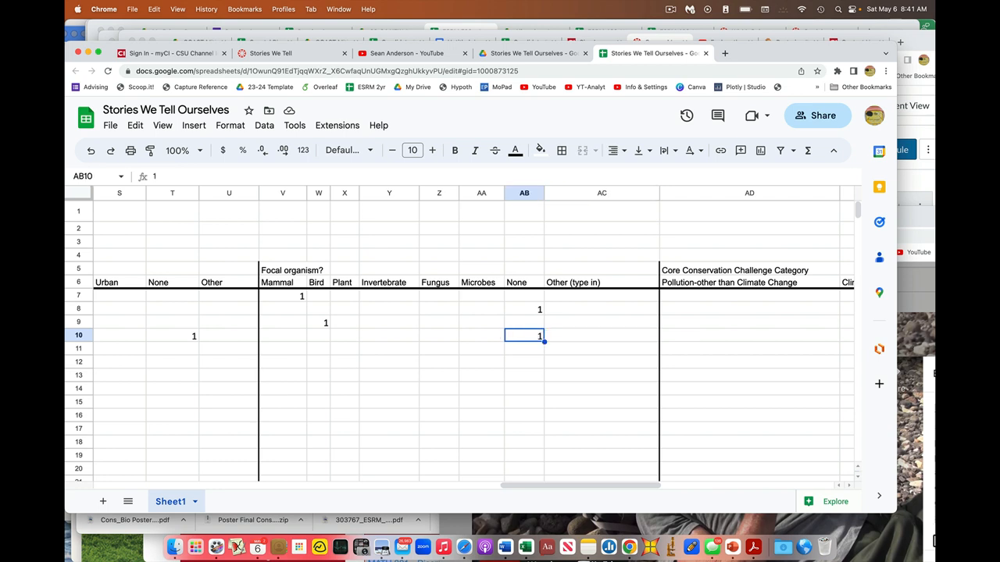
key(Left)
key(Left)
key(Left)
key(Left)
key(Left)
key(Left)
key(Left)
key(Left)
key(Left)
key(Left)
key(Left)
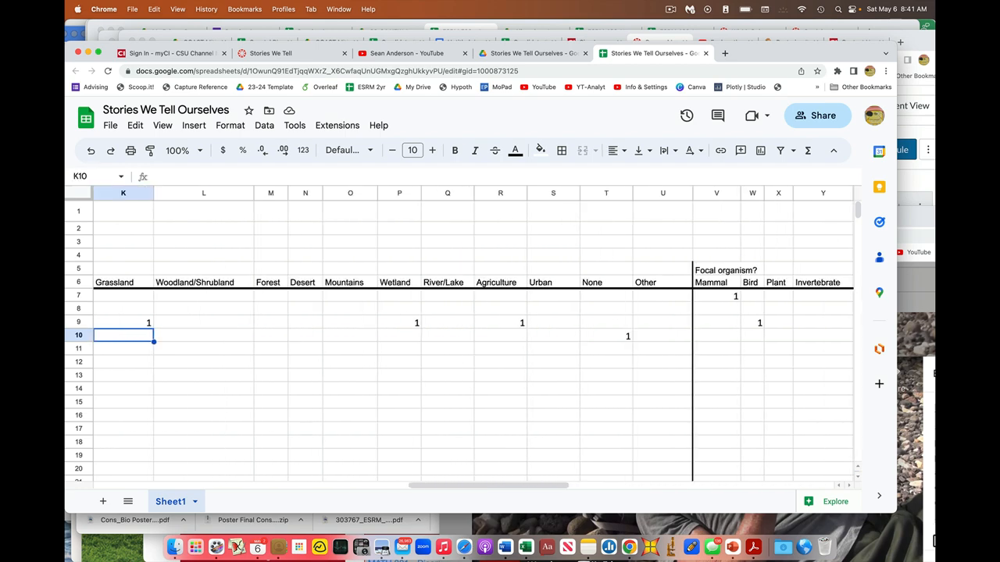
key(Left)
key(Left)
key(Left)
key(Left)
key(Left)
key(Right)
key(Right)
key(Right)
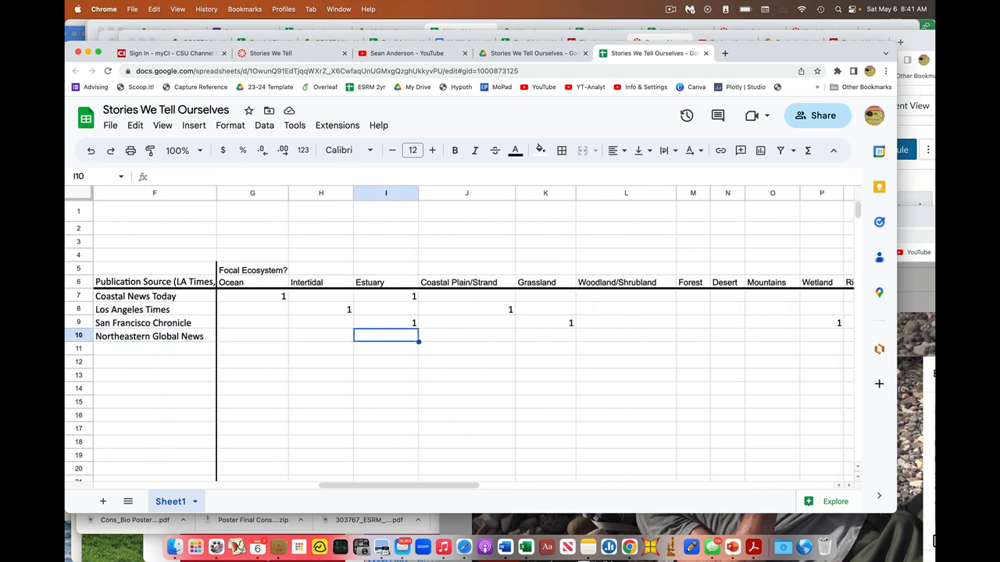
key(Right)
key(Right)
key(Right)
key(Right)
key(Right)
key(Right)
key(Right)
key(Right)
key(Right)
key(Left)
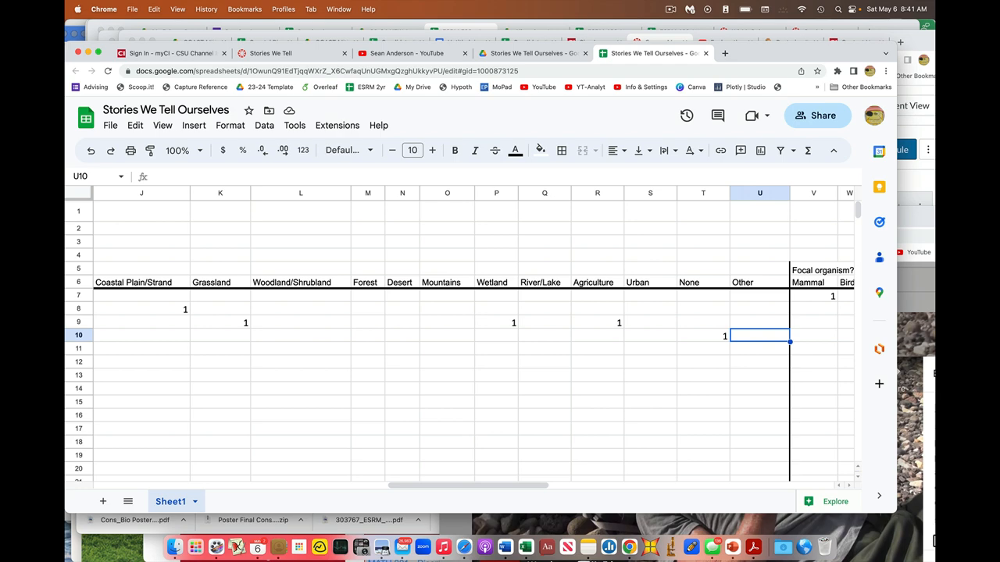
key(Right)
key(Right)
key(Right)
key(Right)
key(Right)
key(Right)
key(Right)
key(Right)
Code a 1 under Climate Change in AE10 and move toward the Topic columns
key(Left)
key(Left)
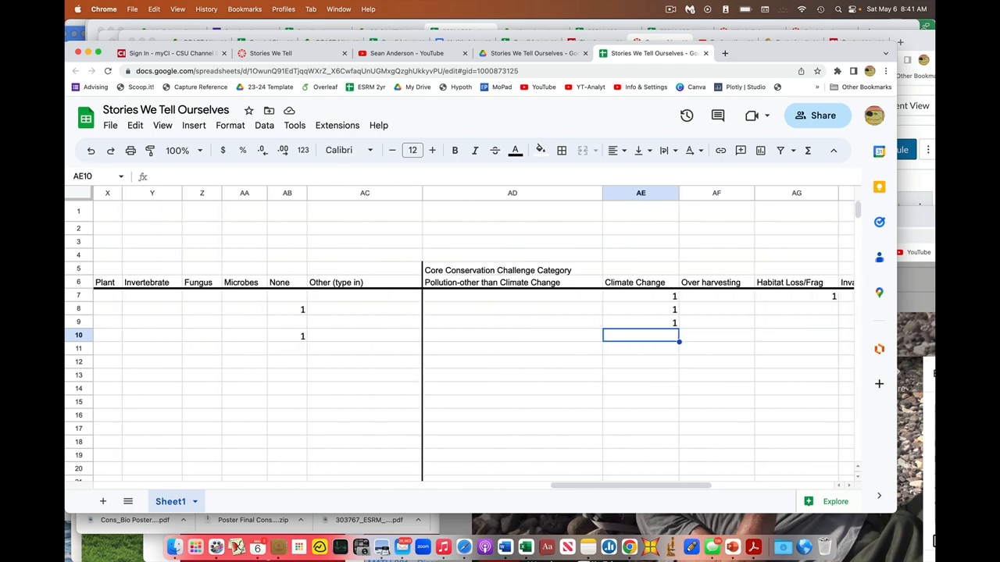
key(Left)
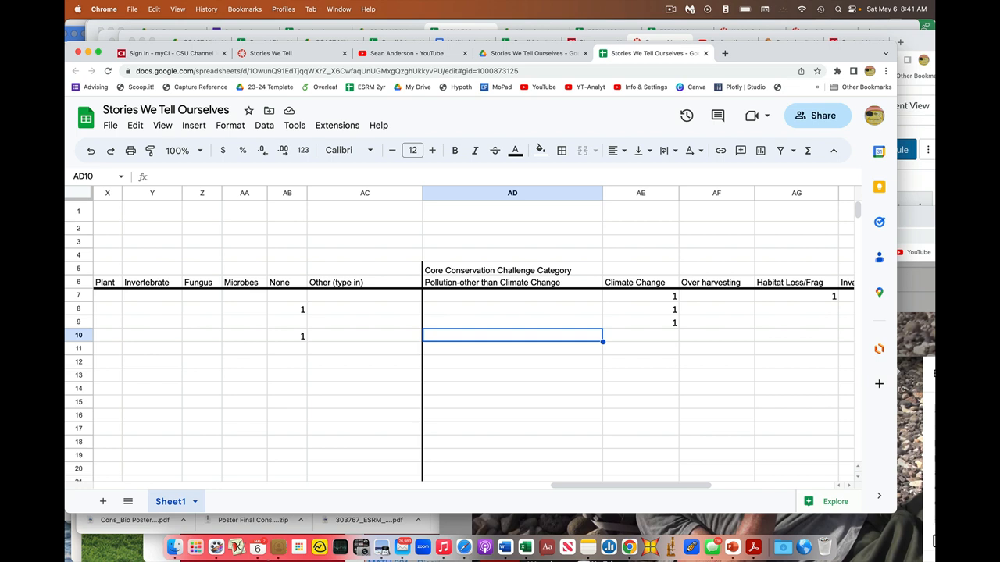
key(Right)
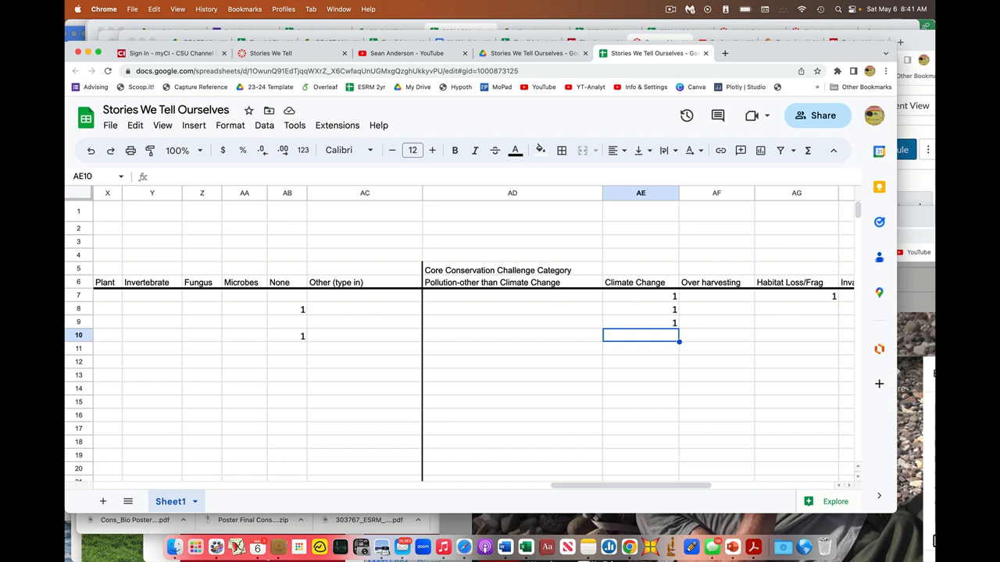
text(1)
key(Right)
key(Left)
key(Right)
key(Right)
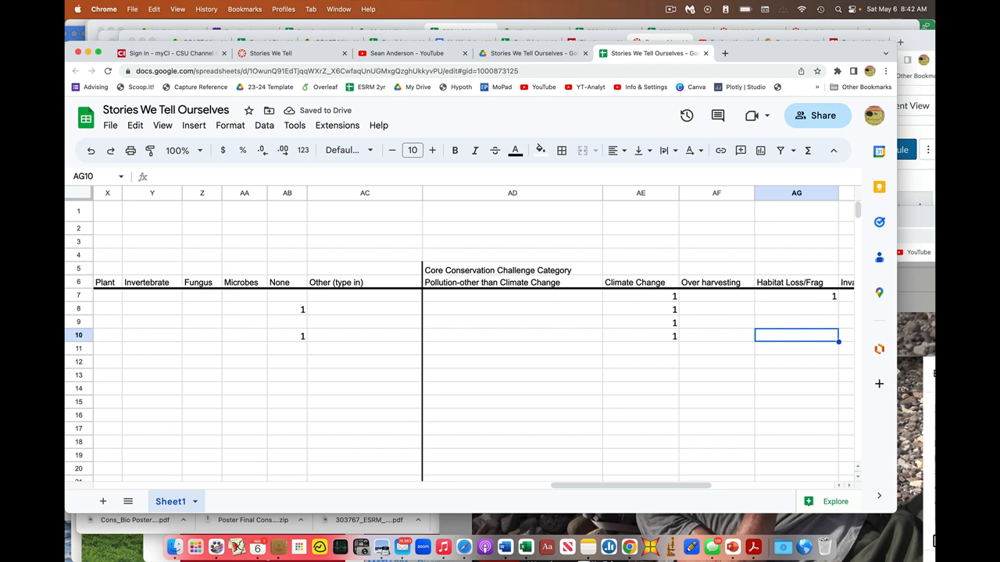
key(Right)
key(Right)
key(Right)
key(Right)
key(Right)
key(Right)
Code a 1 under Specific Event / Issue in AJ10 and move to the Negative/Problems tone cell
key(Left)
key(Left)
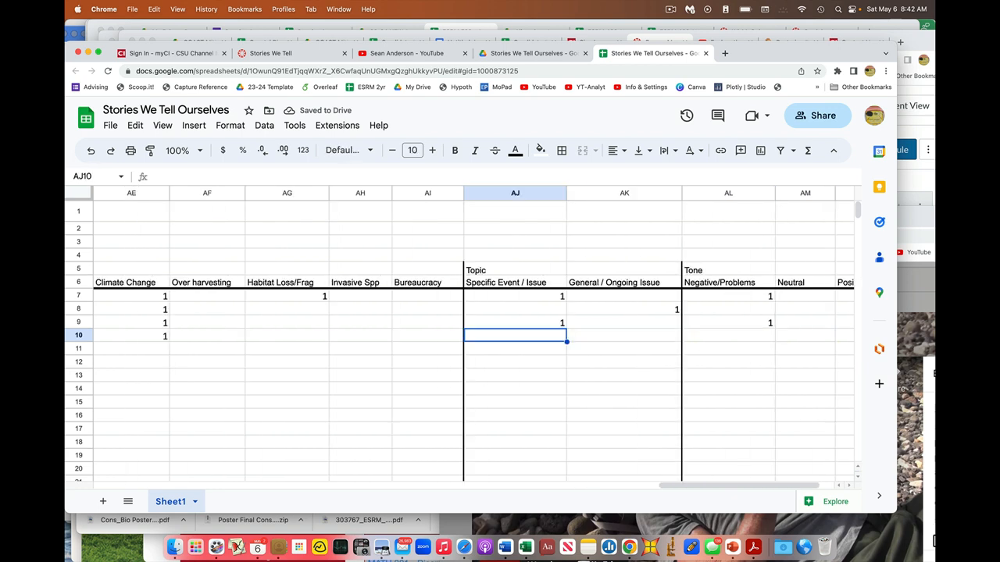
key(Left)
text(1)
key(Right)
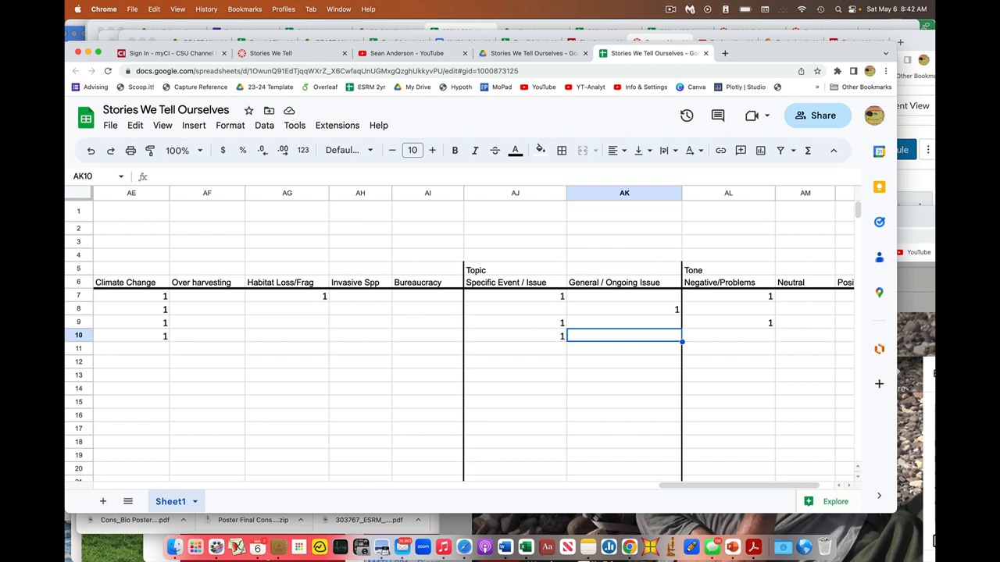
key(Left)
scroll(468, 352, right, 2)
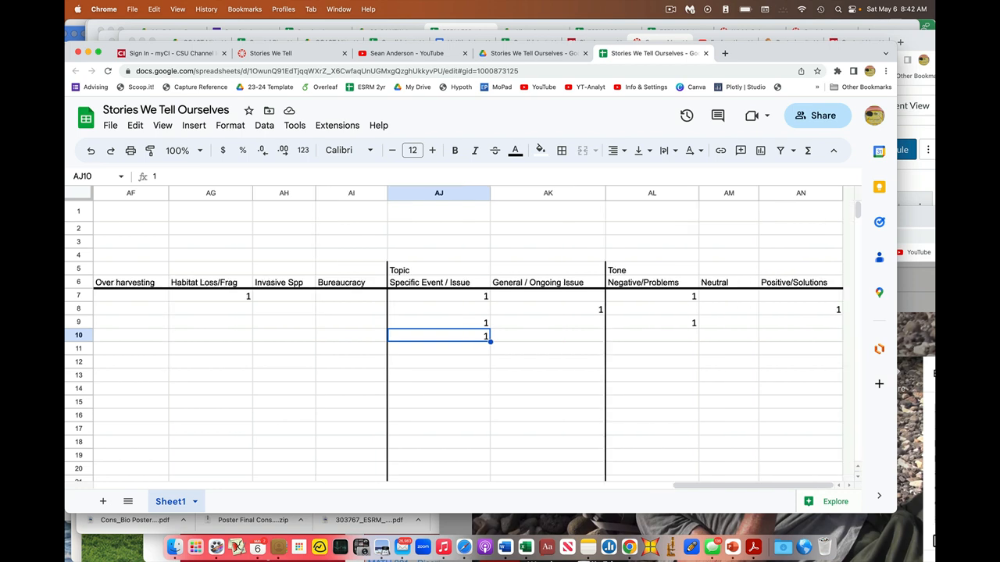
key(Right)
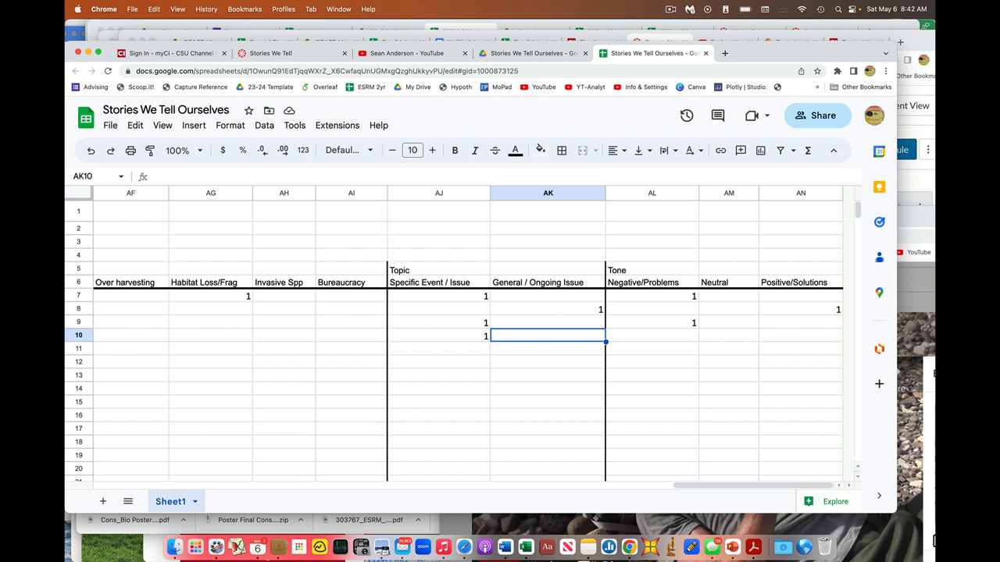
key(Right)
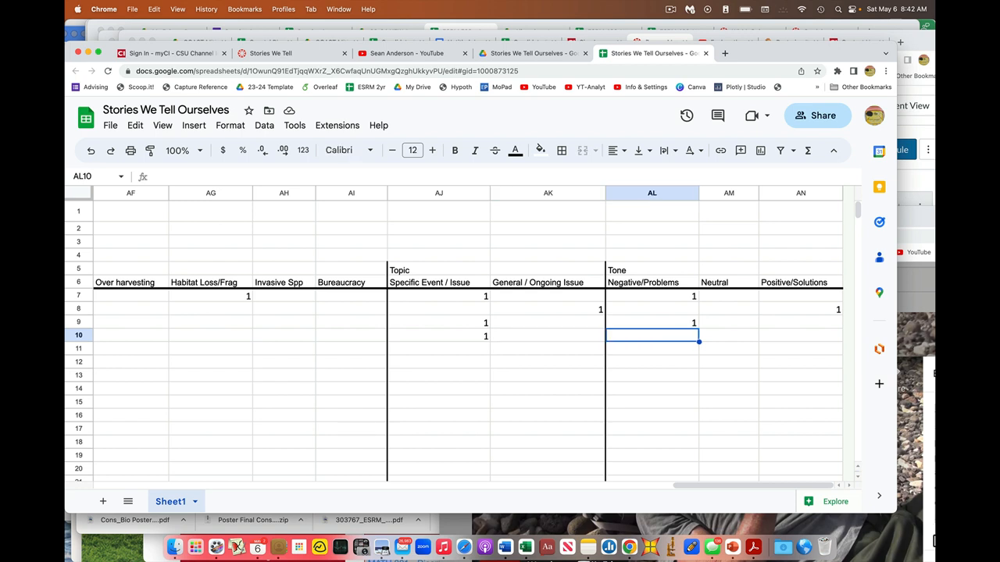
text(1)
Confirm the 1 under Negative/Problems in AL10 and move past it along row 10
key(Tab)
key(Tab)
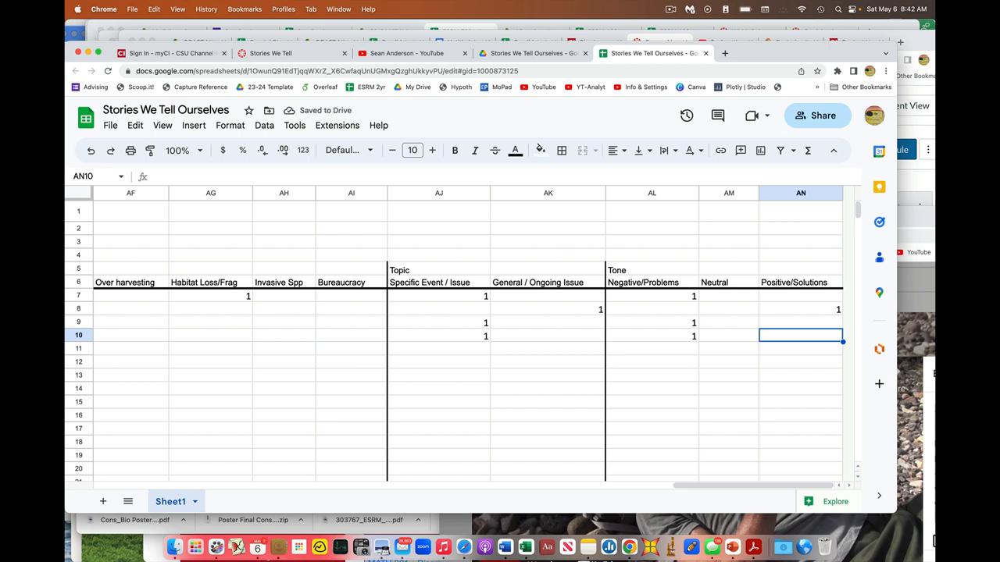
key(Left)
key(Left)
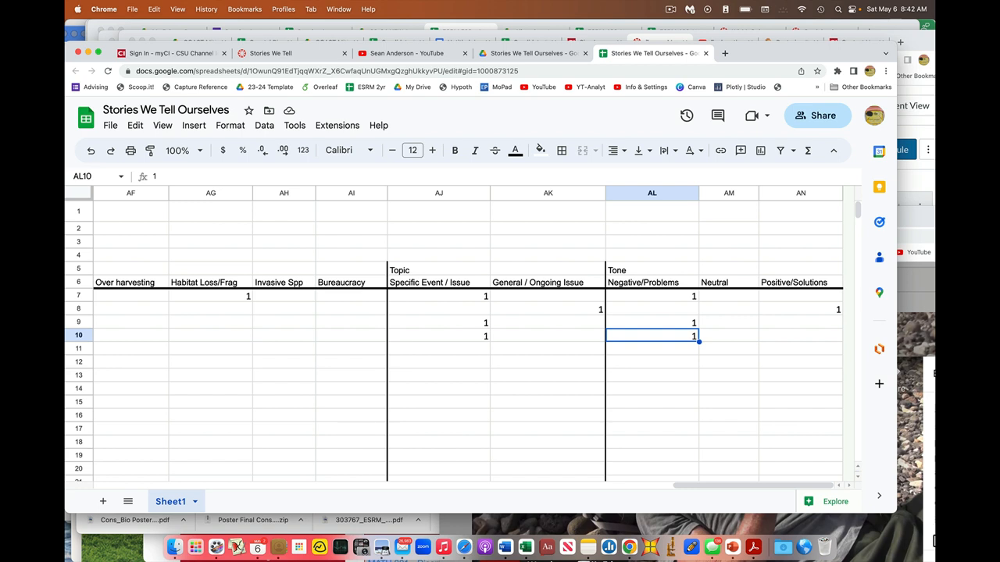
key(Tab)
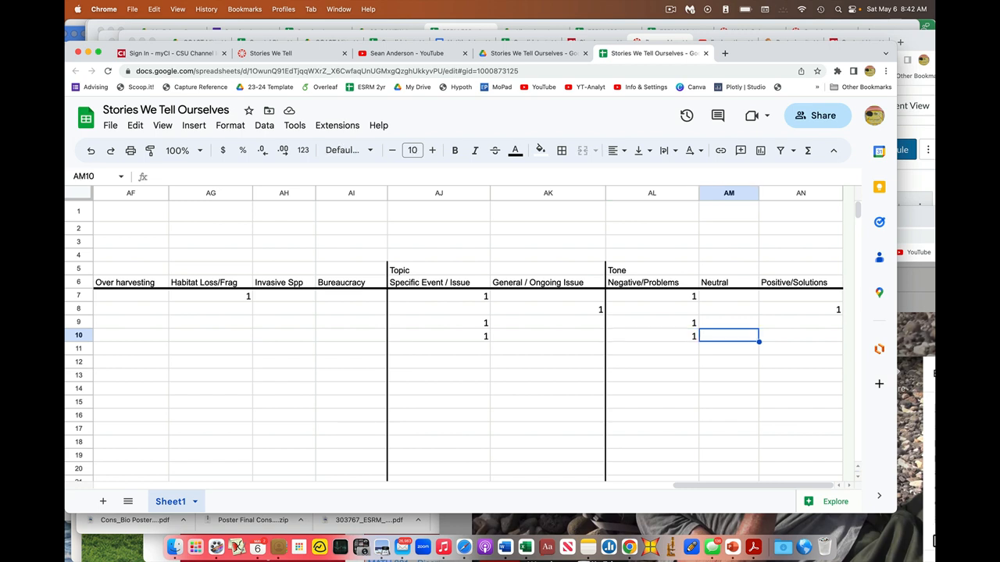
key(Tab)
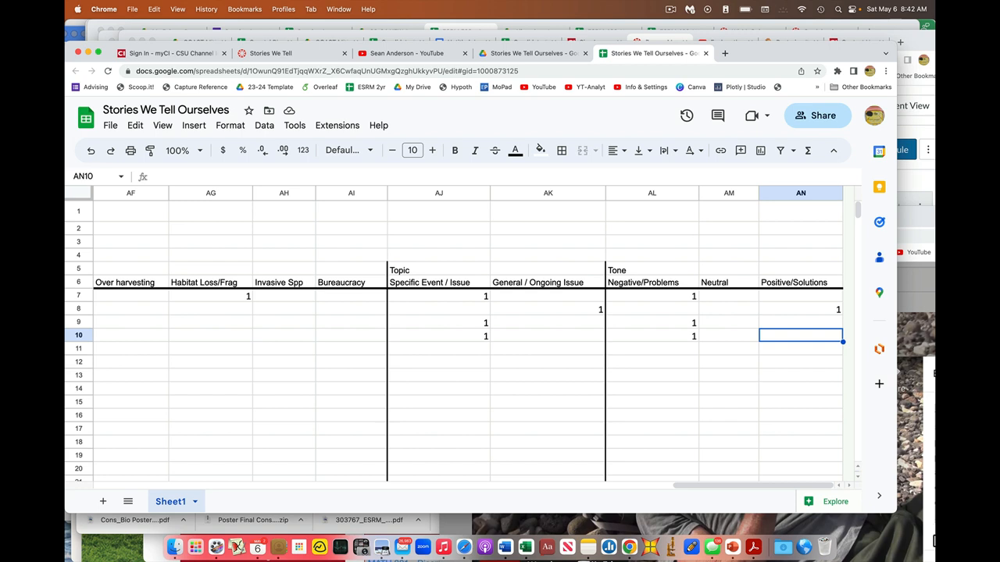
Step back through row 10's Specific Event / Issue and conservation challenge cells to verify the entries
key(Left)
key(Left)
key(Left)
key(Left)
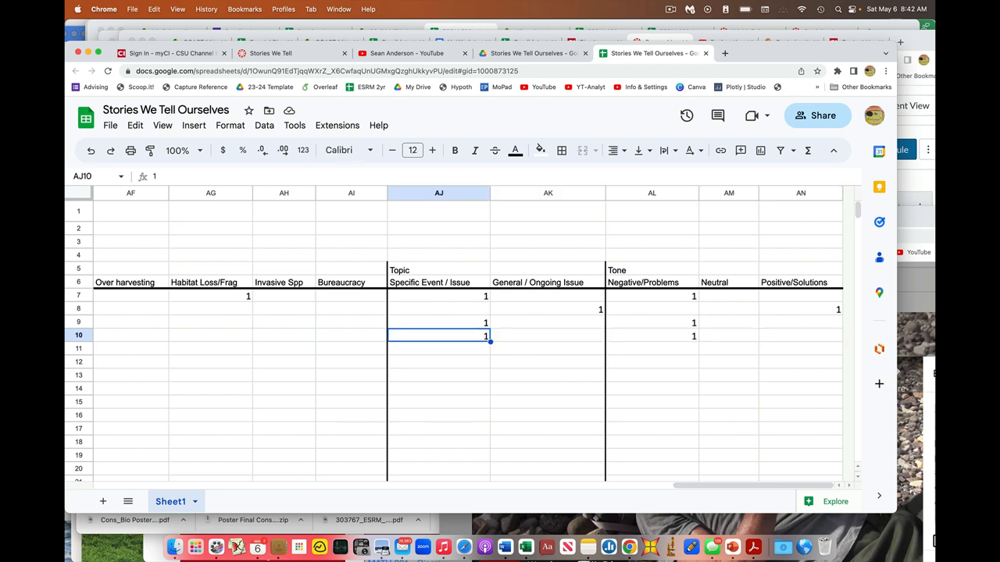
key(Tab)
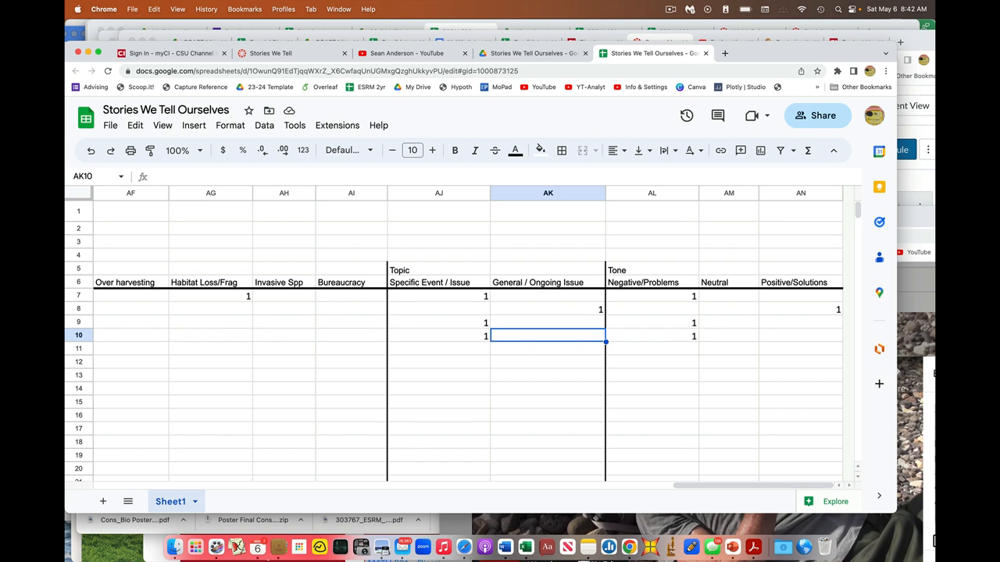
key(Left)
key(Left)
key(Left)
key(Left)
key(Left)
key(Left)
key(Left)
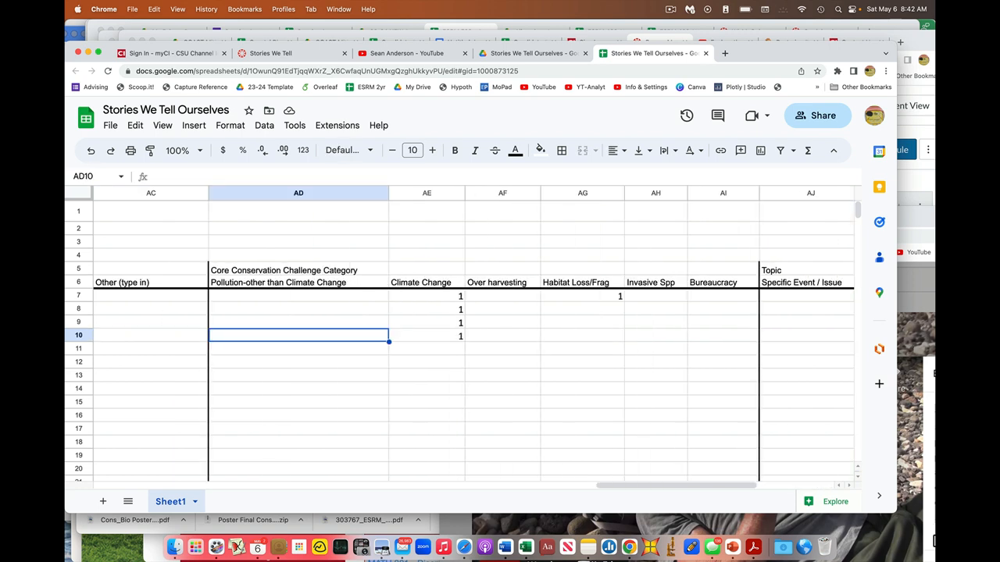
key(Right)
key(Right)
key(Right)
key(Right)
key(Left)
key(Left)
key(Left)
key(Left)
key(Right)
key(Right)
key(Right)
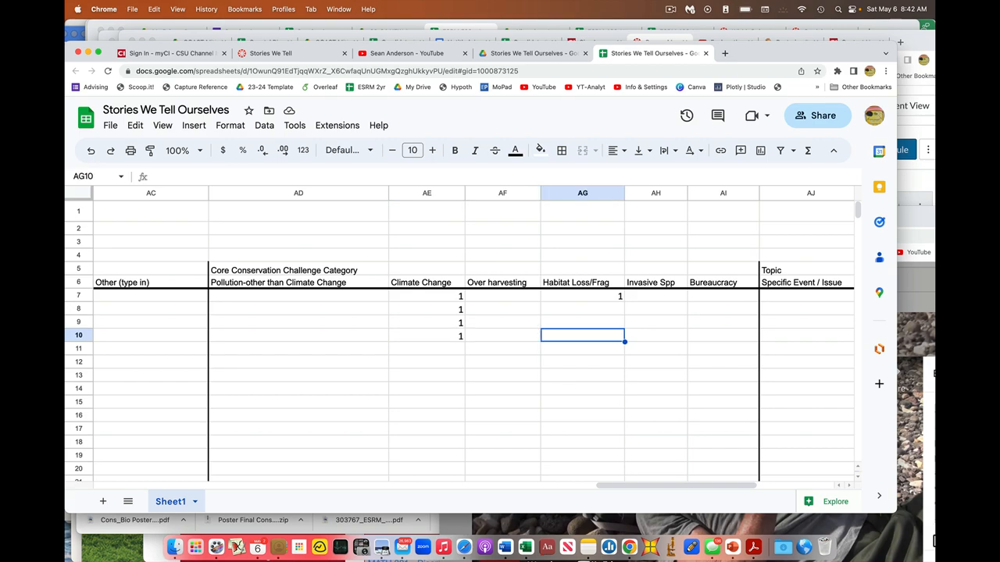